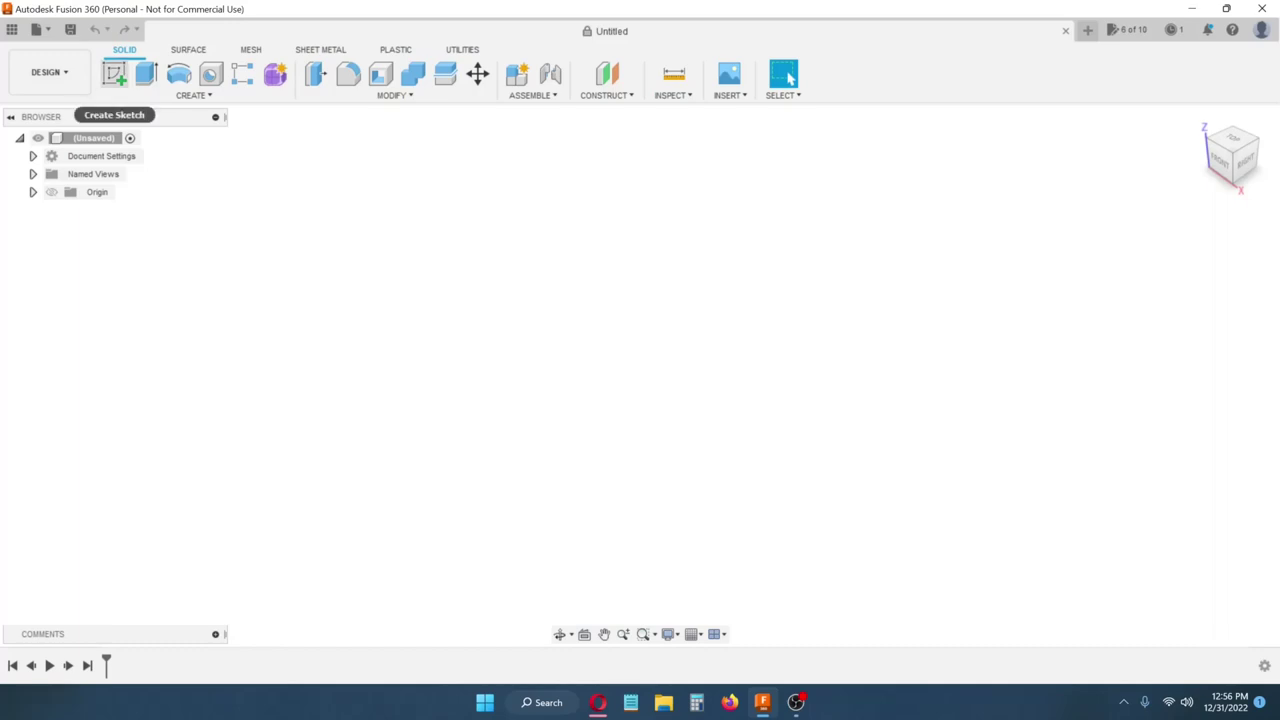
Create a sketch on the horizontal plane and draw a 100 mm vertical line upward from the origin.
{"action": "left_click", "coordinate": [114, 73]}
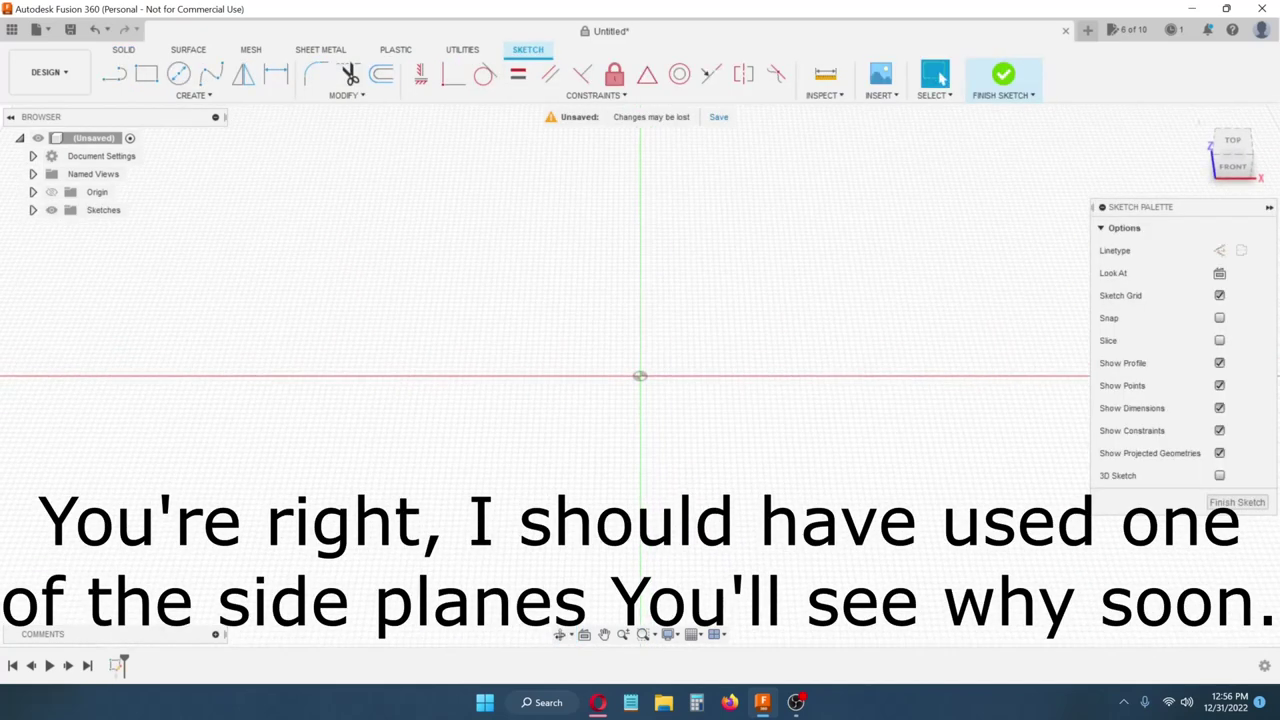
{"action": "left_click", "coordinate": [1233, 141]}
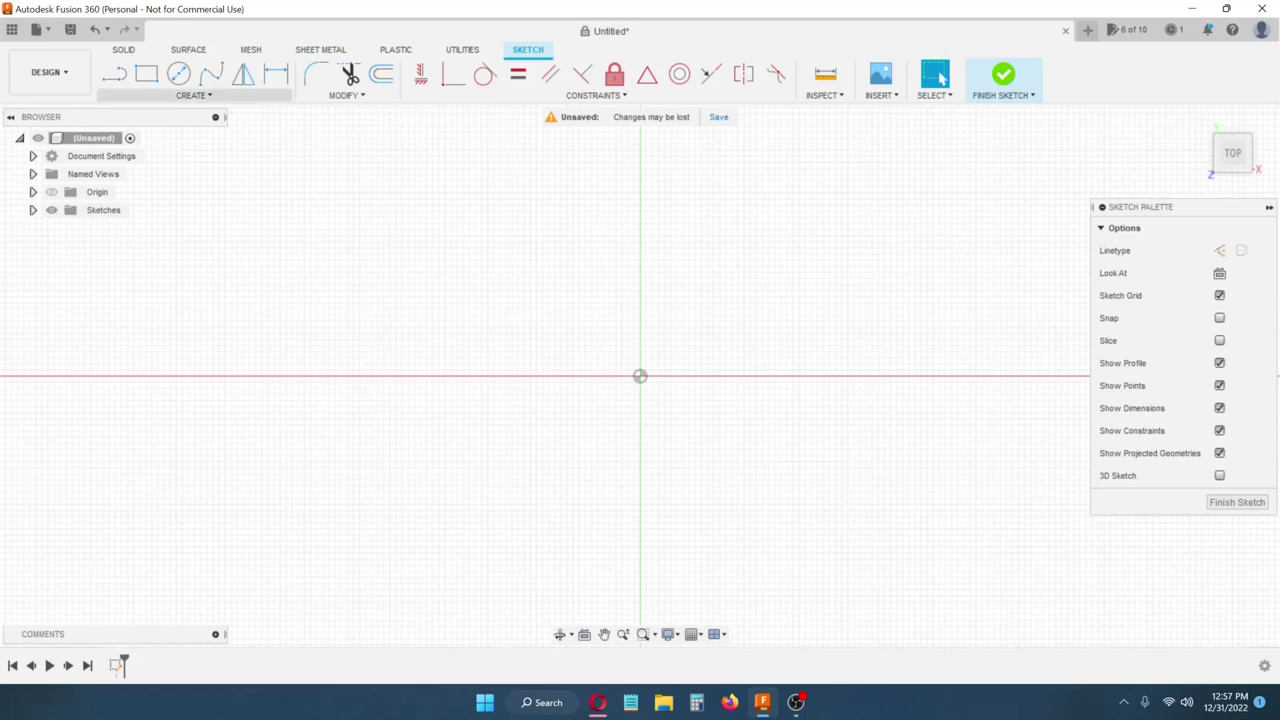
{"action": "key", "text": "l"}
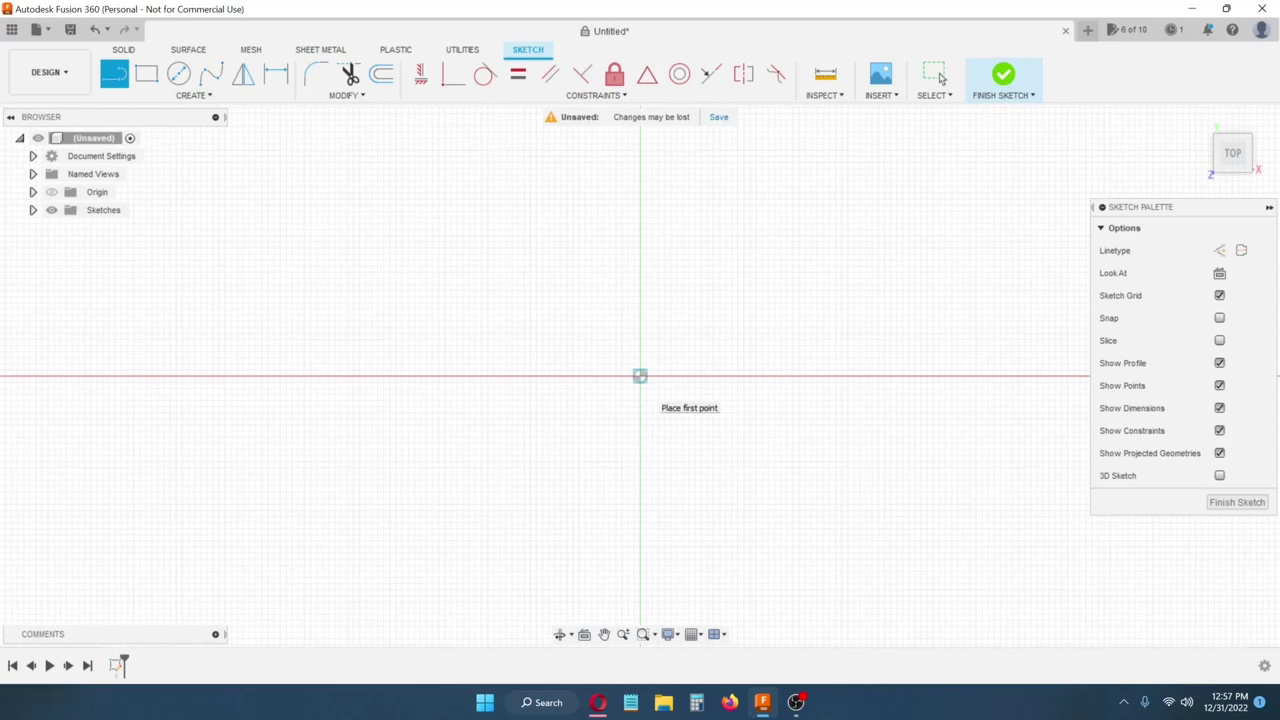
{"action": "left_click", "coordinate": [640, 373]}
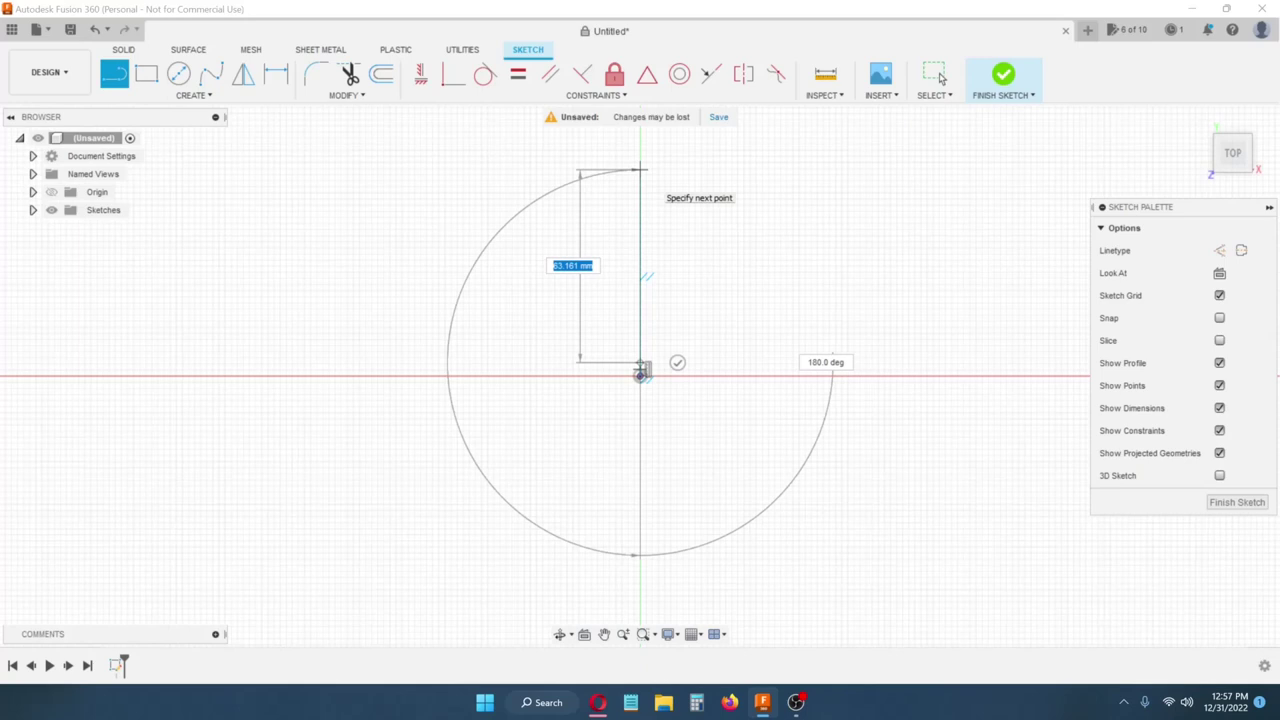
{"action": "type", "text": "1"}
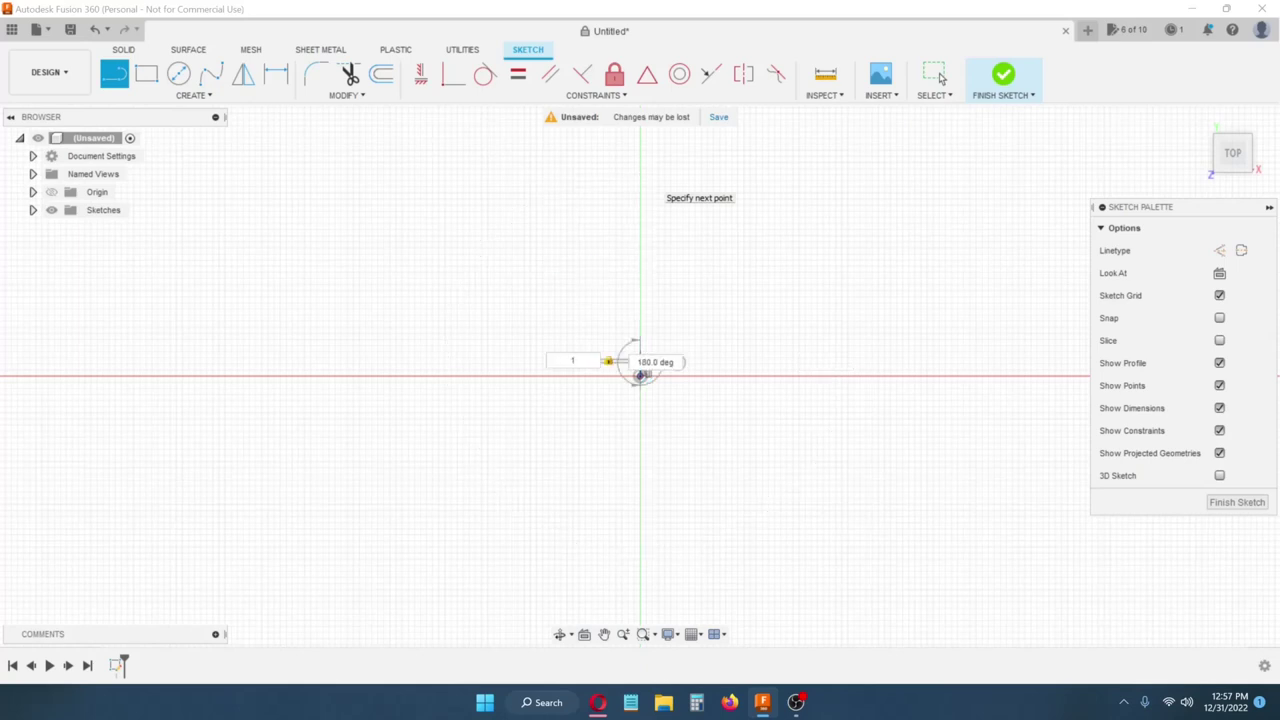
{"action": "type", "text": "00"}
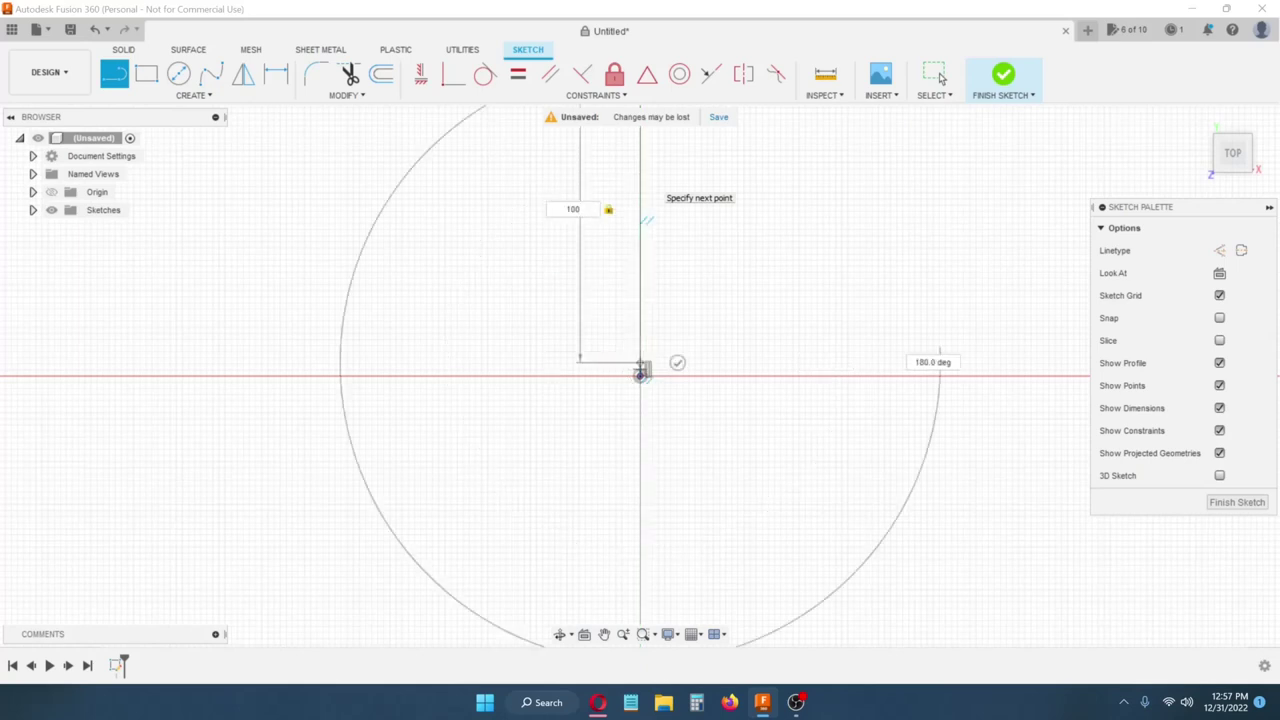
{"action": "key", "text": "Return"}
{"action": "key", "text": "Escape"}
{"action": "left_click", "coordinate": [604, 634]}
{"action": "left_click_drag", "start_coordinate": [645, 372], "coordinate": [633, 590]}
{"action": "key", "text": "Escape"}
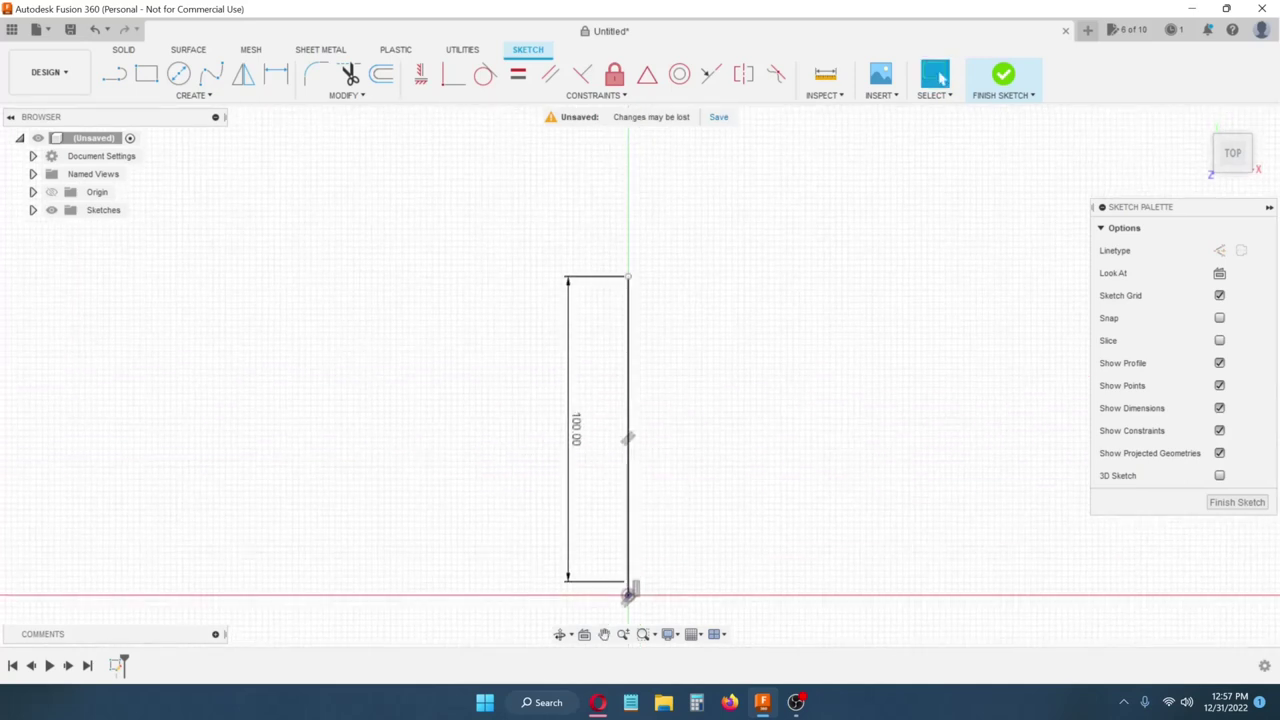
Draw an 80 mm horizontal line across the upper end of the vertical line to form a T.
{"action": "key", "text": "l"}
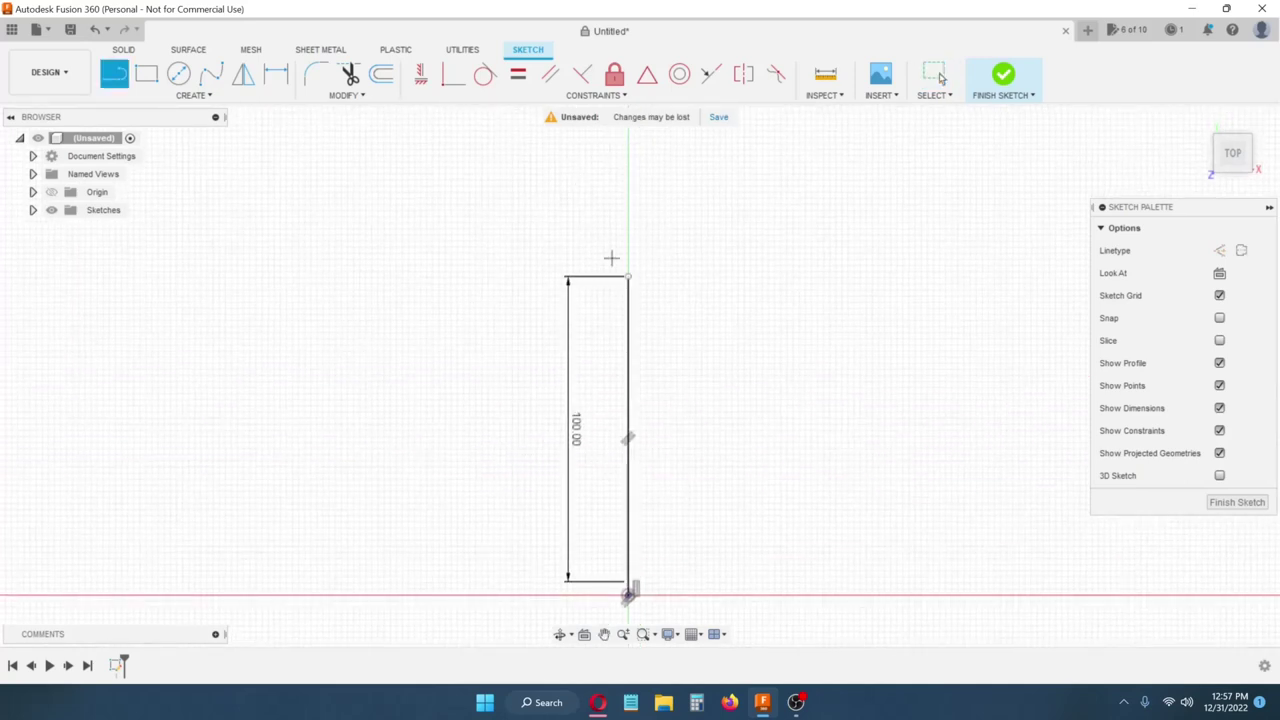
{"action": "left_click", "coordinate": [751, 277]}
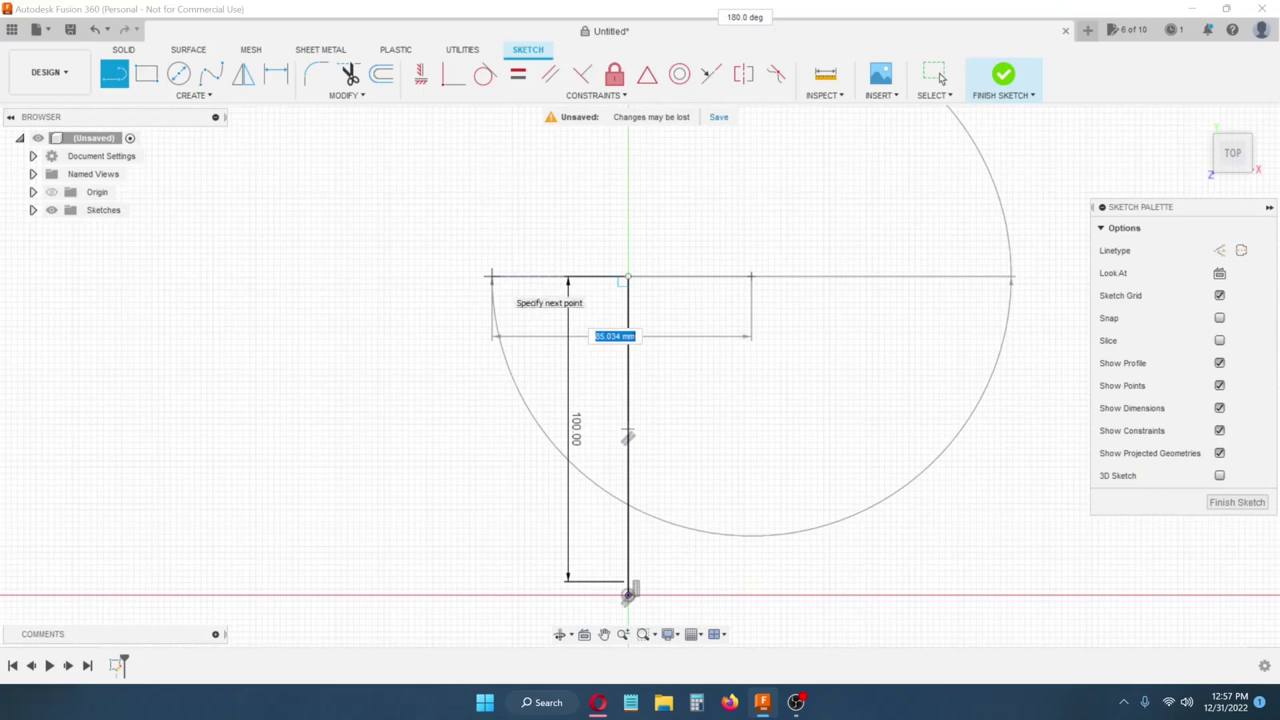
{"action": "type", "text": "80"}
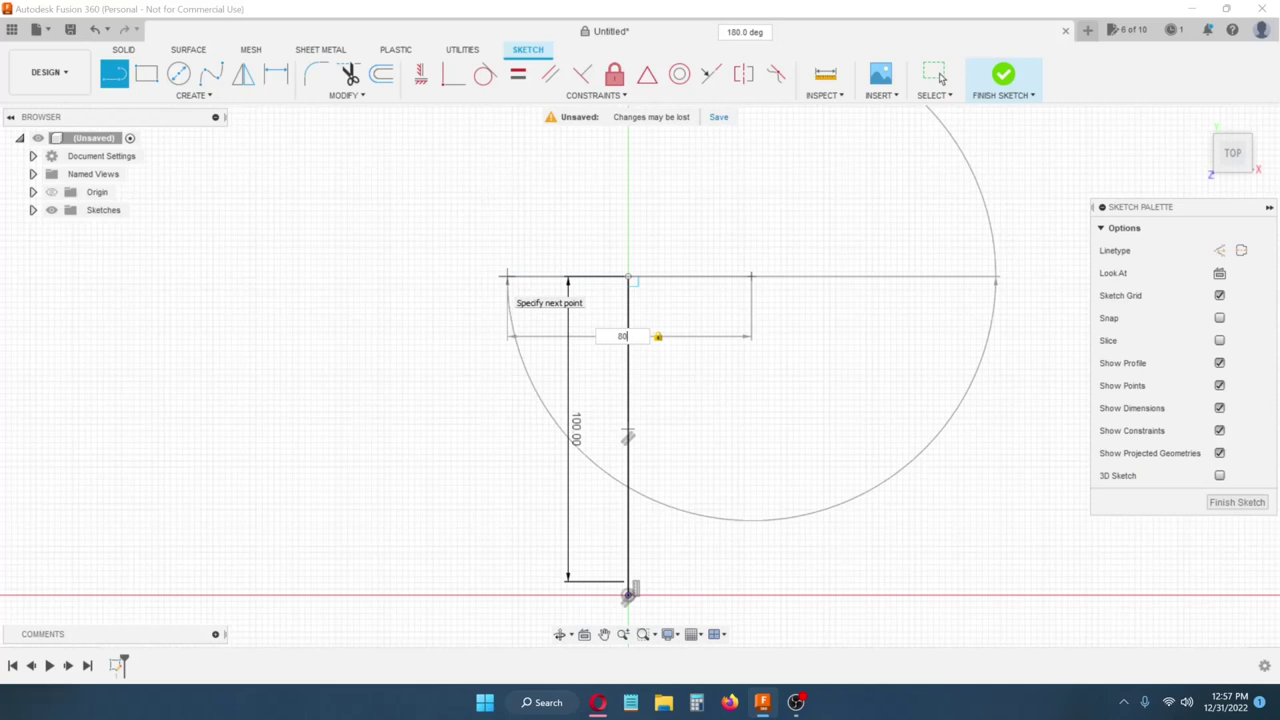
{"action": "key", "text": "Return"}
{"action": "left_click", "coordinate": [935, 75]}
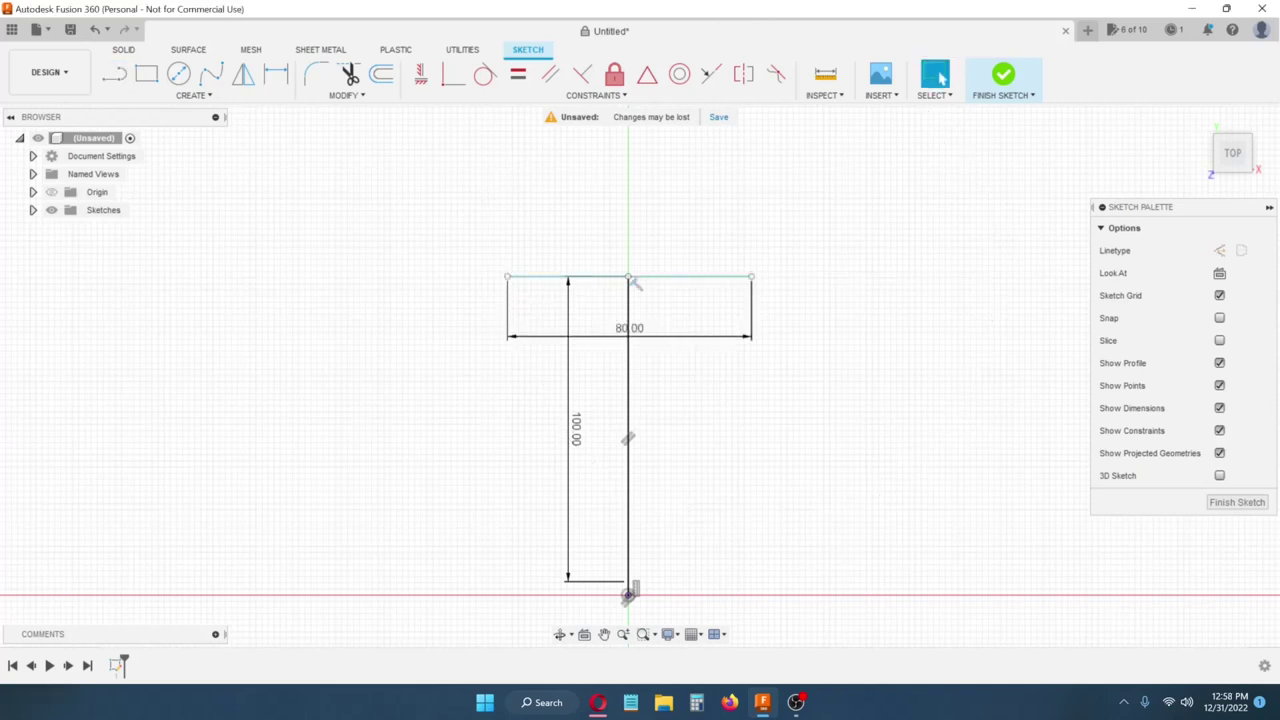
Create a hollow circular pipe along the 100 mm line as a new body, with 76.20 mm section size and 2 mm thickness.
{"action": "mouse_move", "coordinate": [660, 400]}
{"action": "middle_mouse_down", "text": "shift"}
{"action": "mouse_move", "coordinate": [652, 390]}
{"action": "mouse_move", "coordinate": [674, 386]}
{"action": "mouse_move", "coordinate": [660, 392]}
{"action": "middle_mouse_up", "text": "shift"}
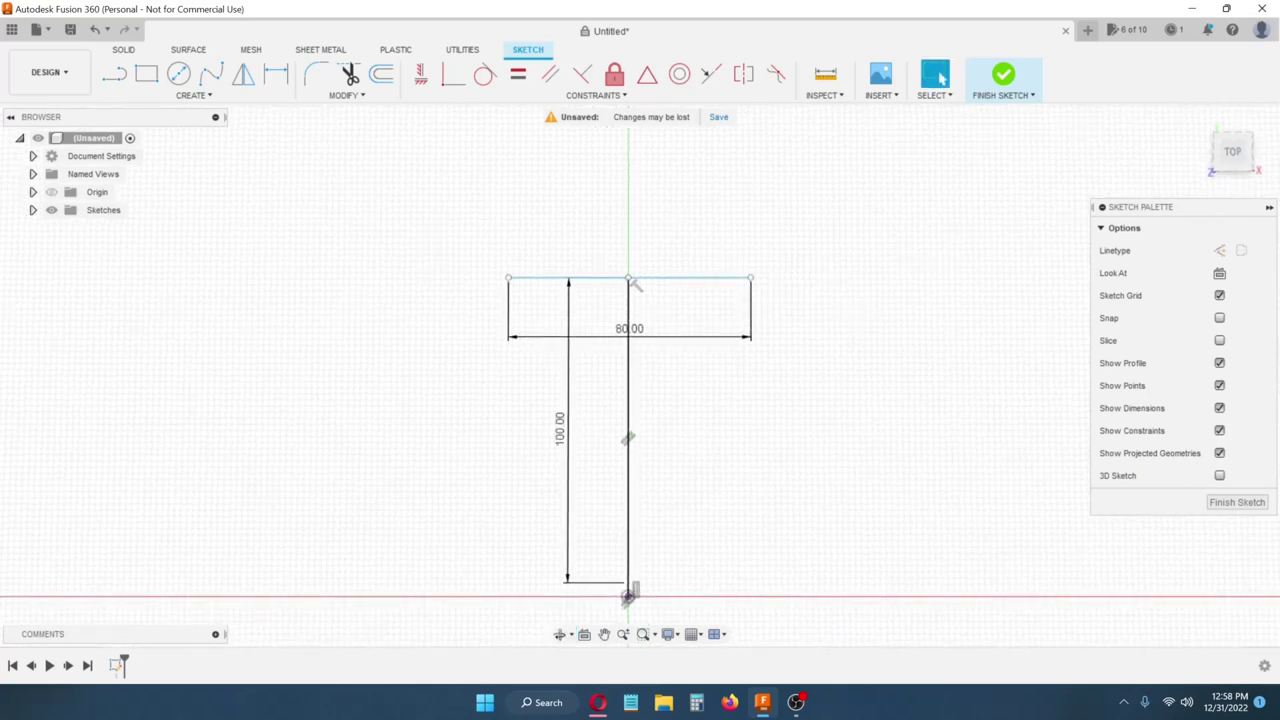
{"action": "left_click", "coordinate": [628, 480]}
{"action": "left_click", "coordinate": [628, 400]}
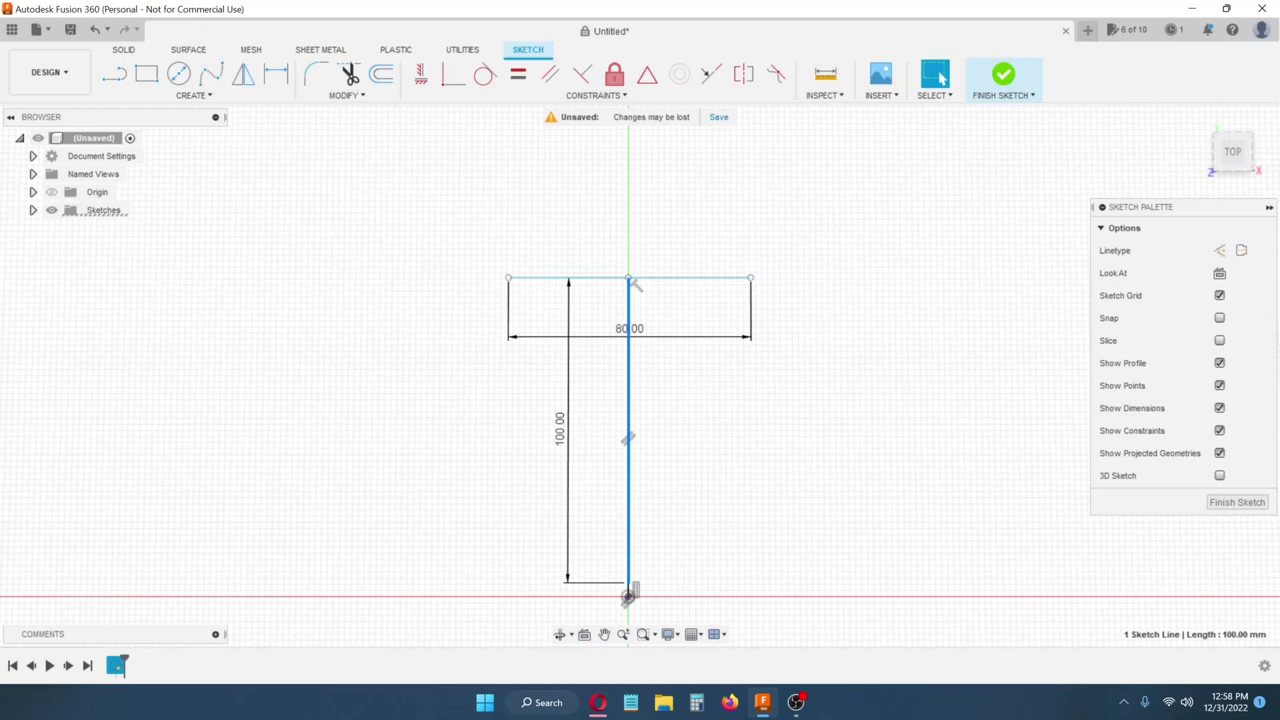
{"action": "left_click", "coordinate": [123, 49]}
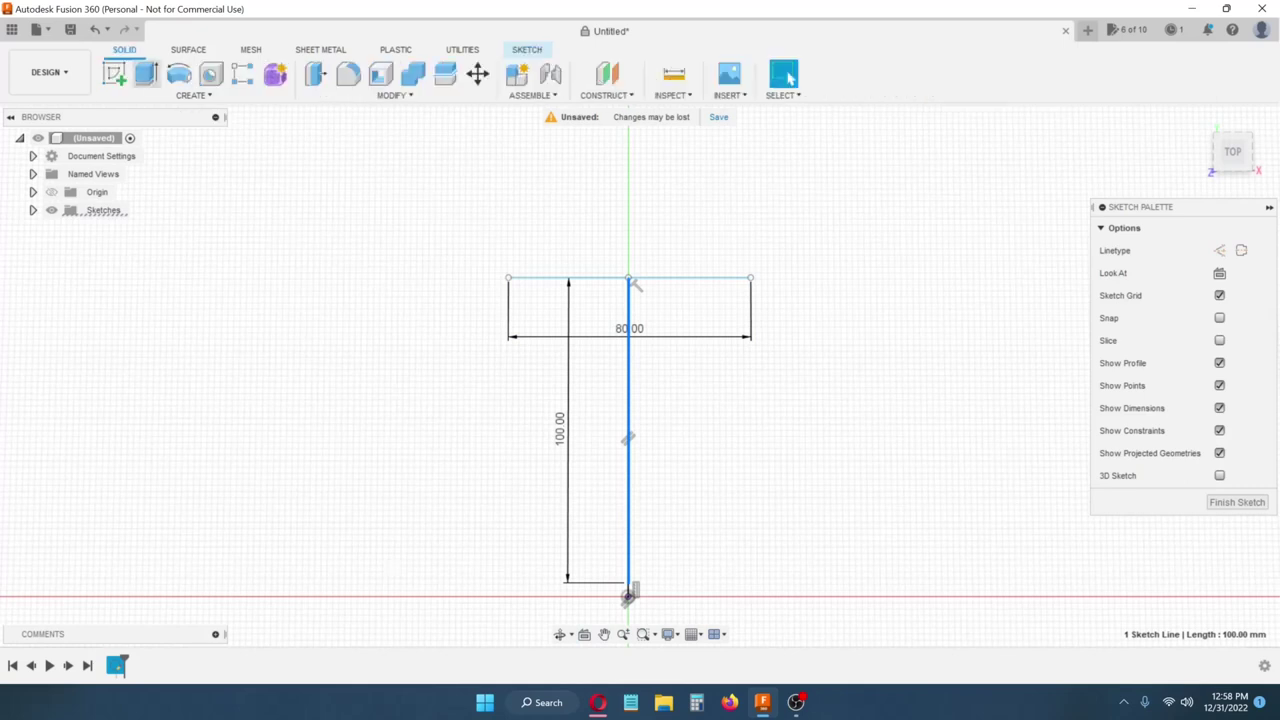
{"action": "left_click", "coordinate": [193, 95]}
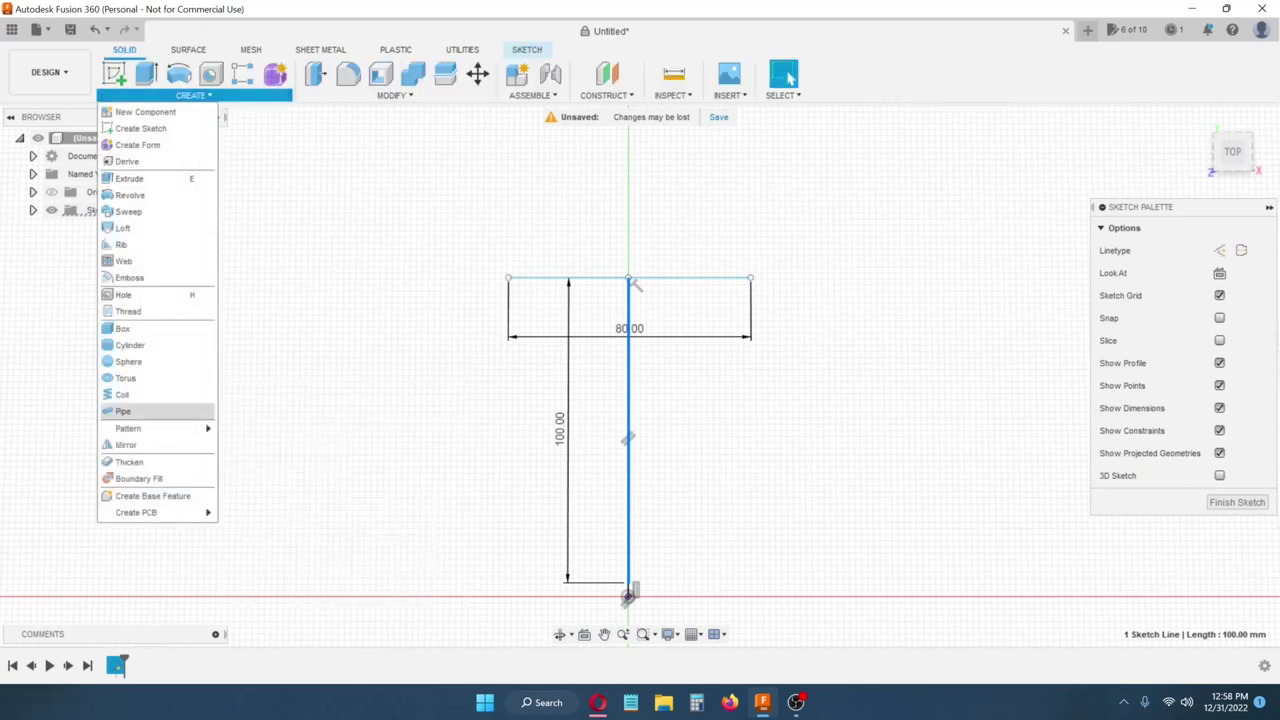
{"action": "left_click", "coordinate": [123, 411]}
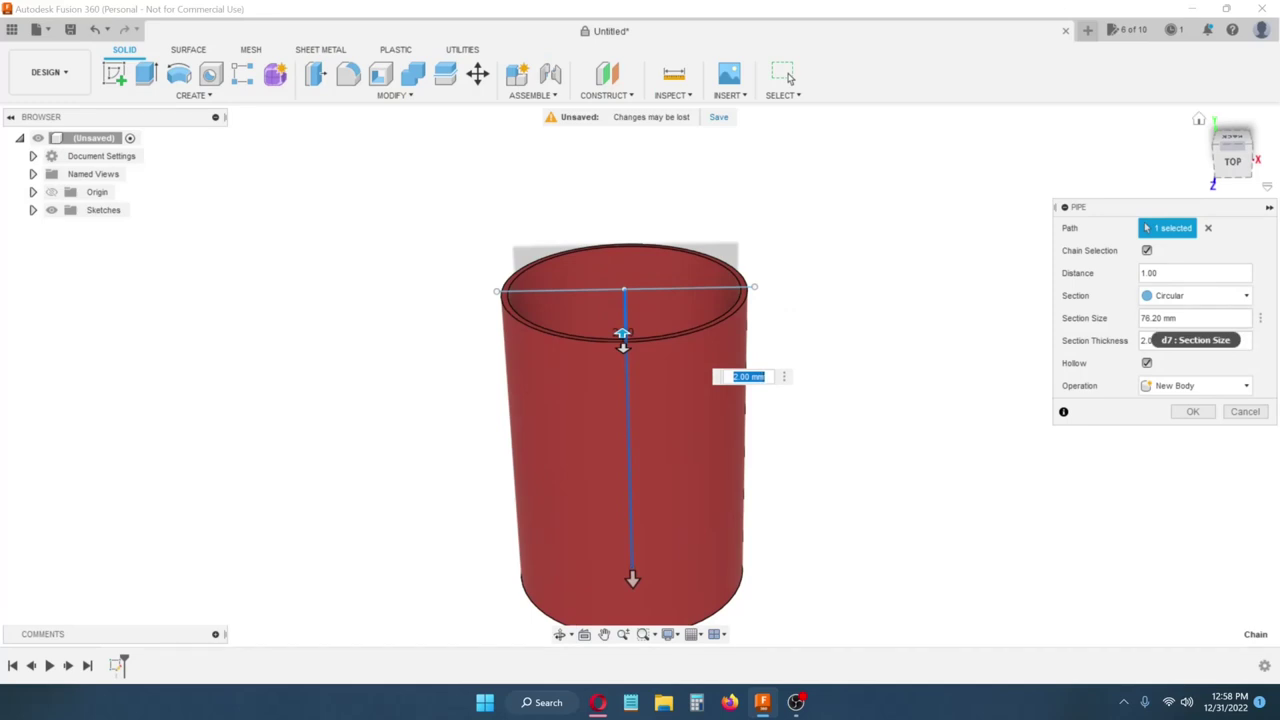
{"action": "middle_click_drag", "start_coordinate": [788, 310], "coordinate": [762, 292], "text": "shift"}
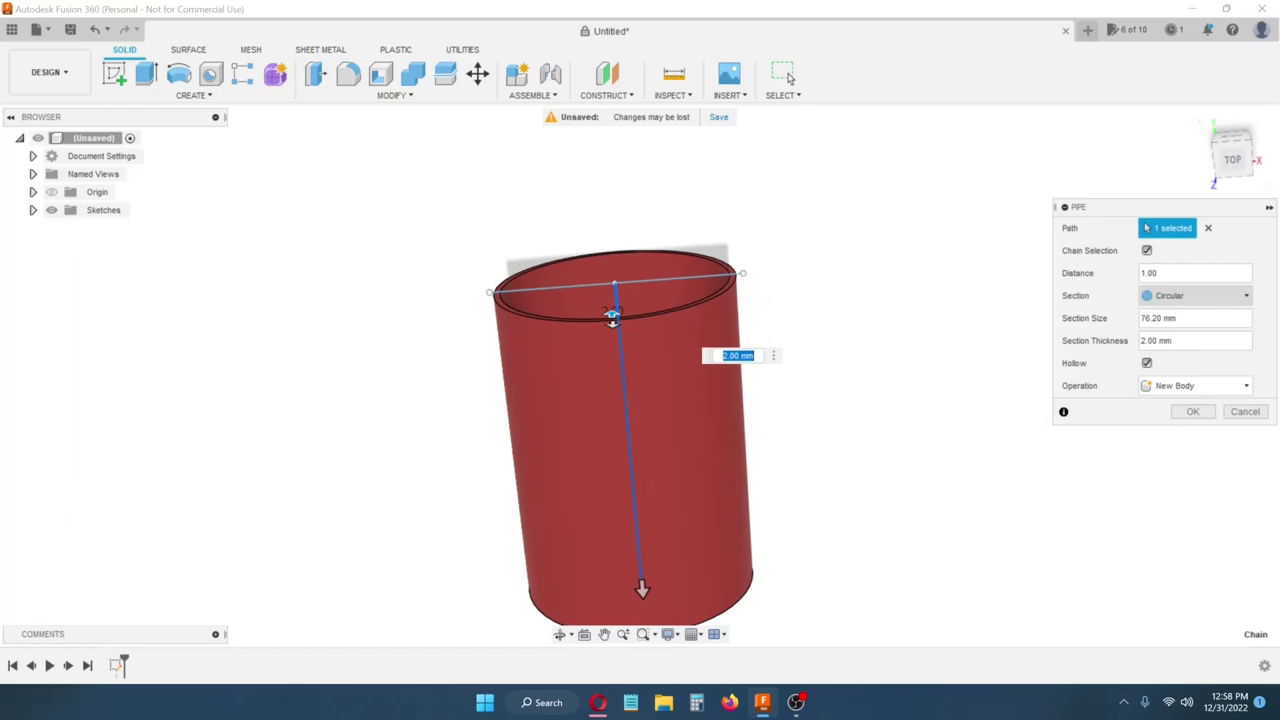
{"action": "left_click", "coordinate": [1195, 296]}
{"action": "left_click", "coordinate": [1195, 296]}
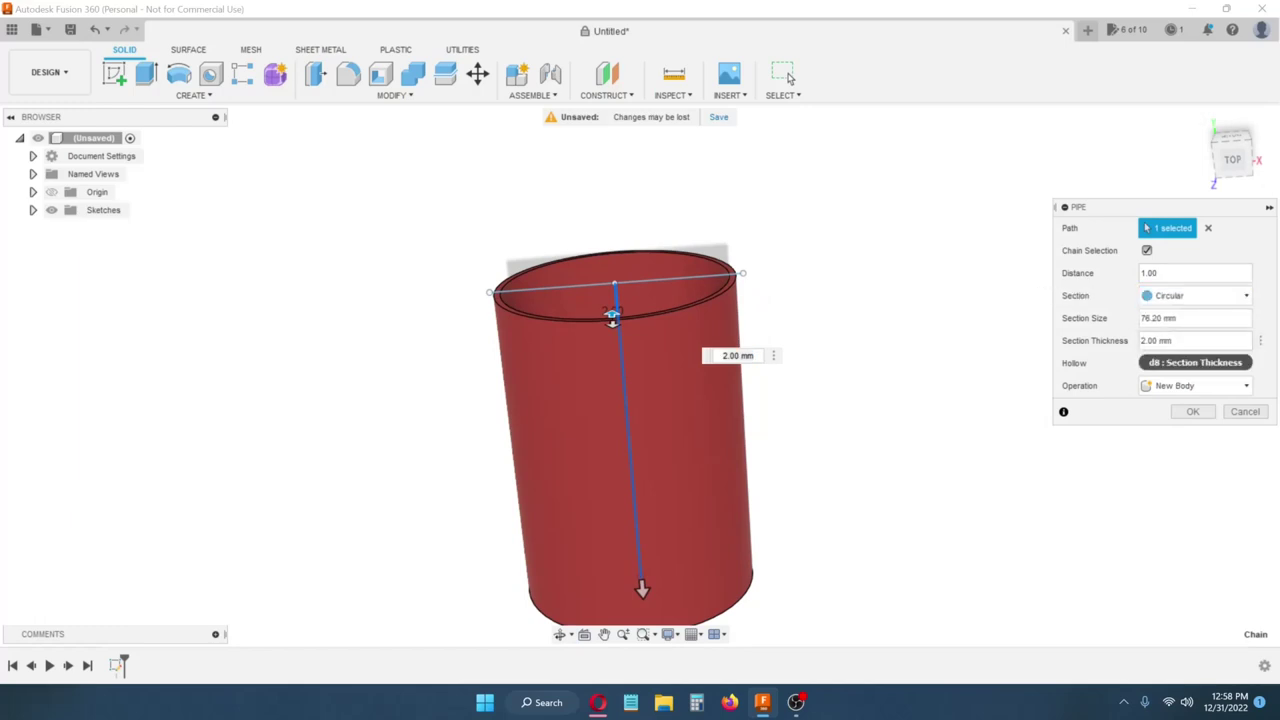
{"action": "middle_click_drag", "start_coordinate": [860, 400], "coordinate": [800, 386], "text": "shift"}
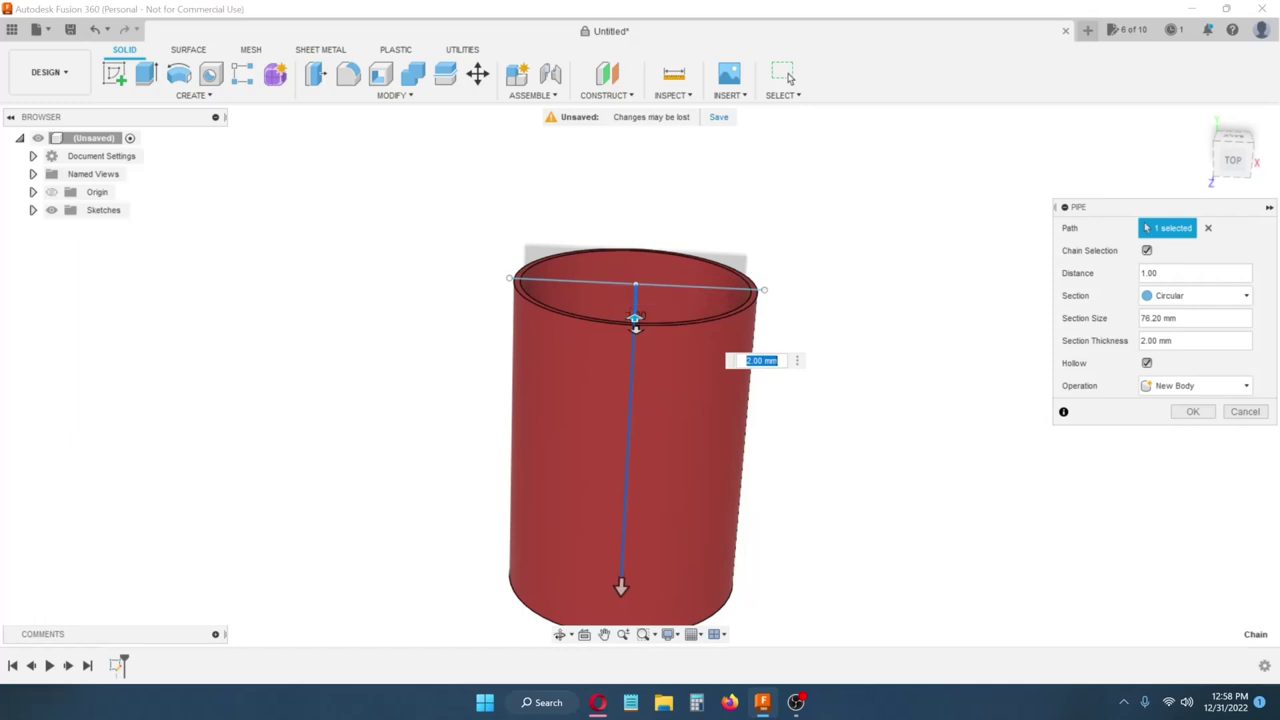
{"action": "key", "text": "Return"}
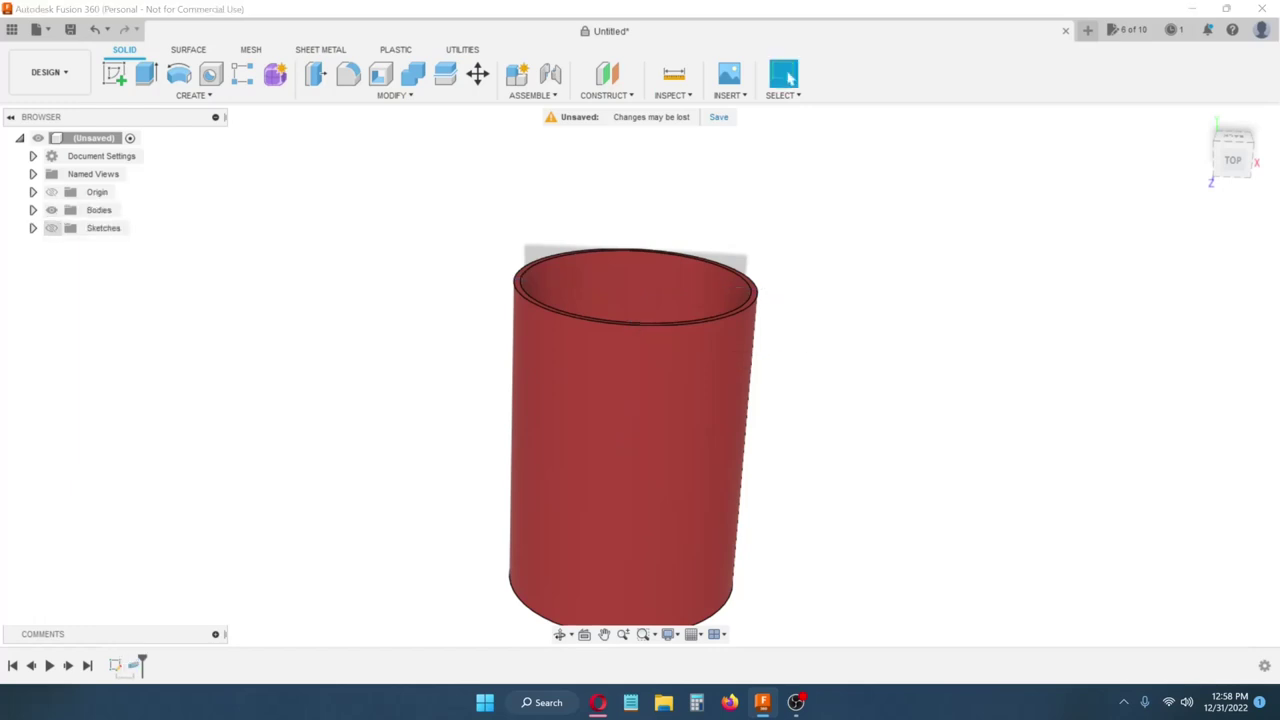
Show Sketch1 again so its lines can be selected over the pipe.
{"action": "left_click", "coordinate": [52, 228]}
{"action": "left_click", "coordinate": [32, 228]}
{"action": "left_click", "coordinate": [106, 246]}
{"action": "left_click", "coordinate": [65, 246]}
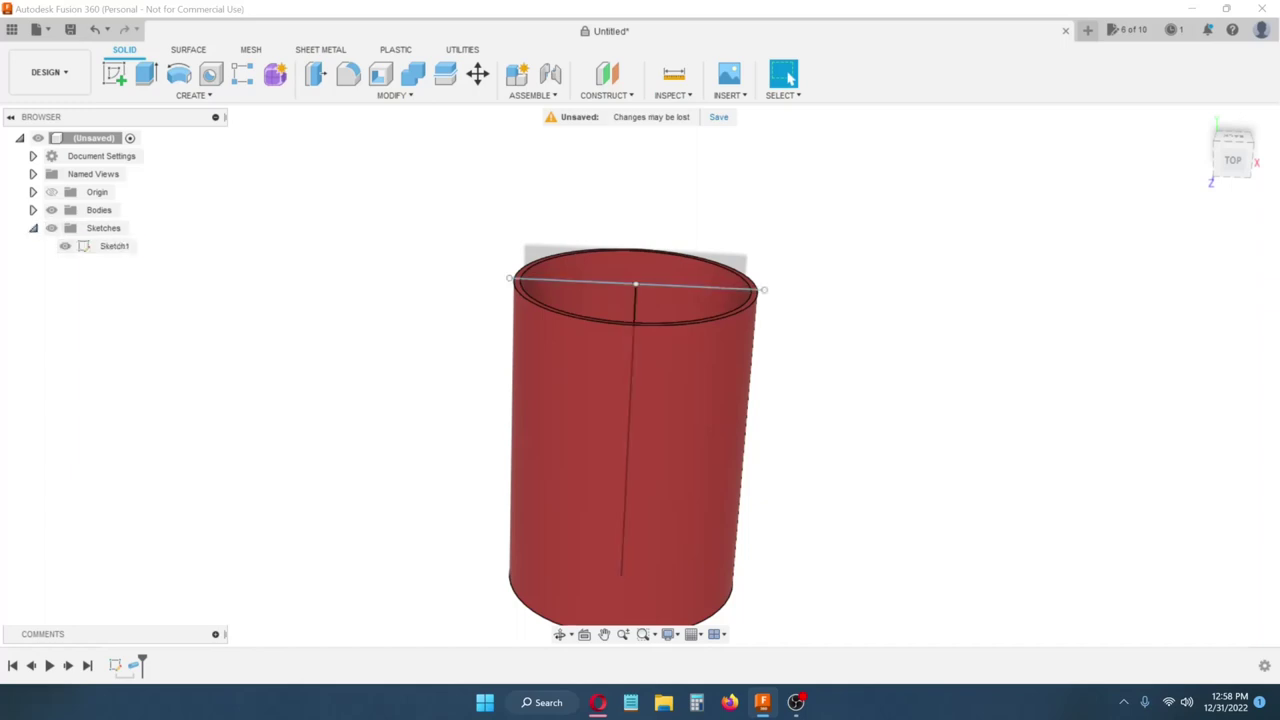
Try a hollow pipe along the 80 mm line with the Cut operation, 76.20 mm section size and 2 mm thickness, and undo it.
{"action": "left_click", "coordinate": [690, 287]}
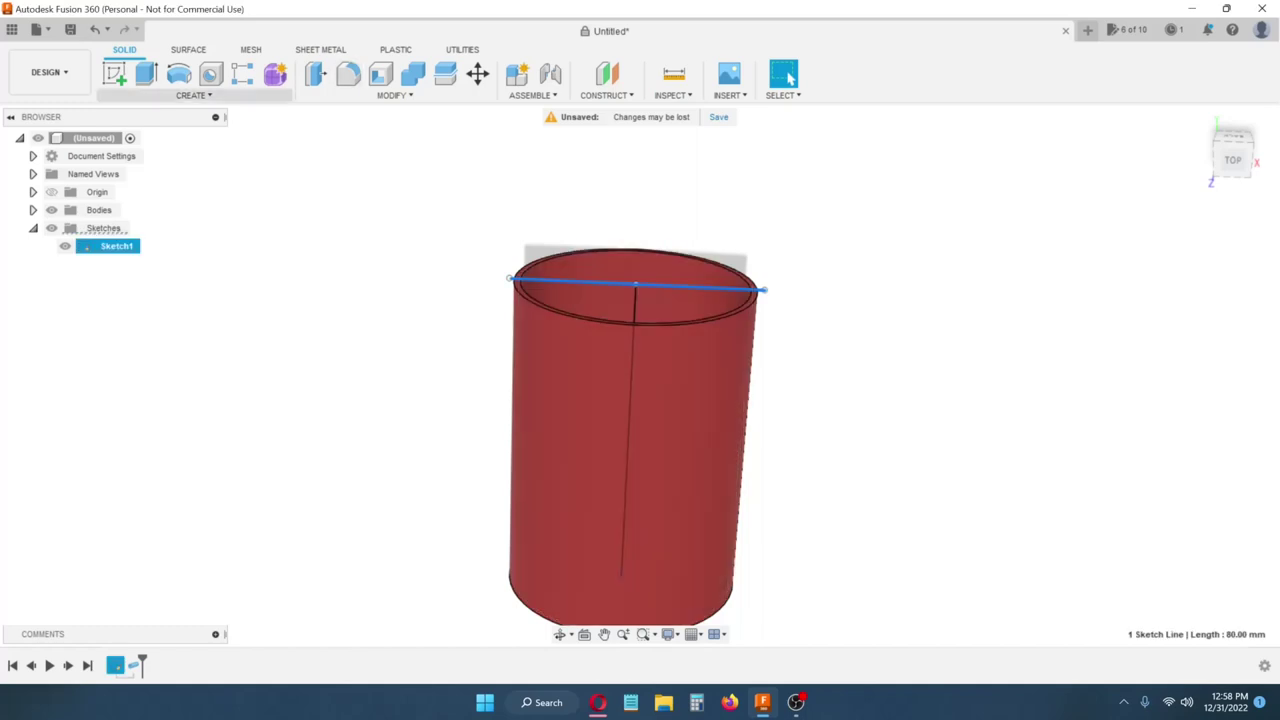
{"action": "left_click", "coordinate": [193, 95]}
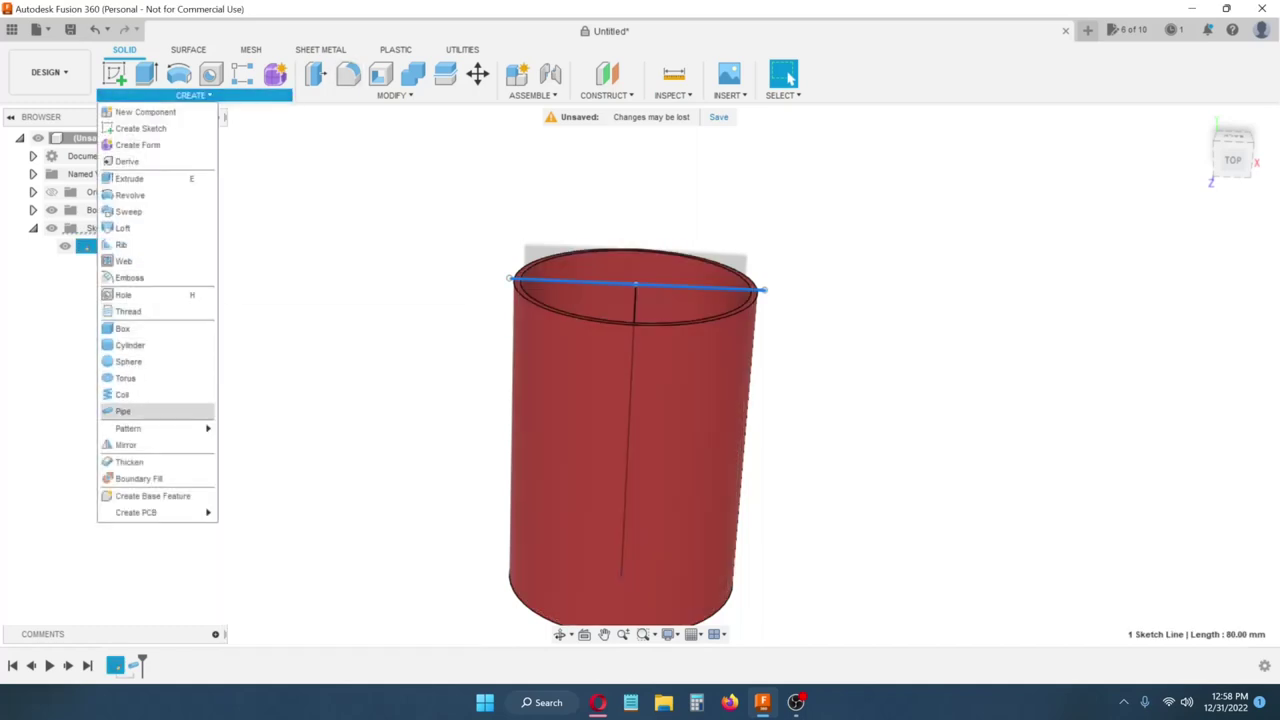
{"action": "left_click", "coordinate": [124, 411]}
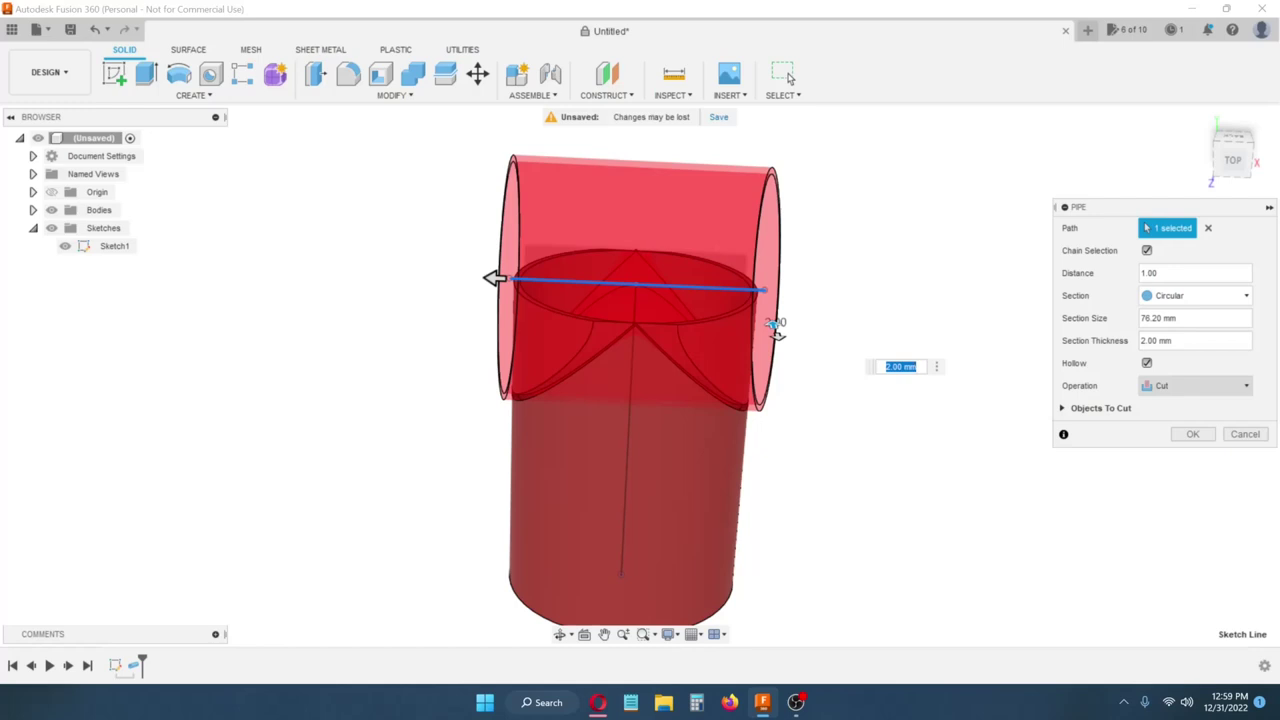
{"action": "key", "text": "Return"}
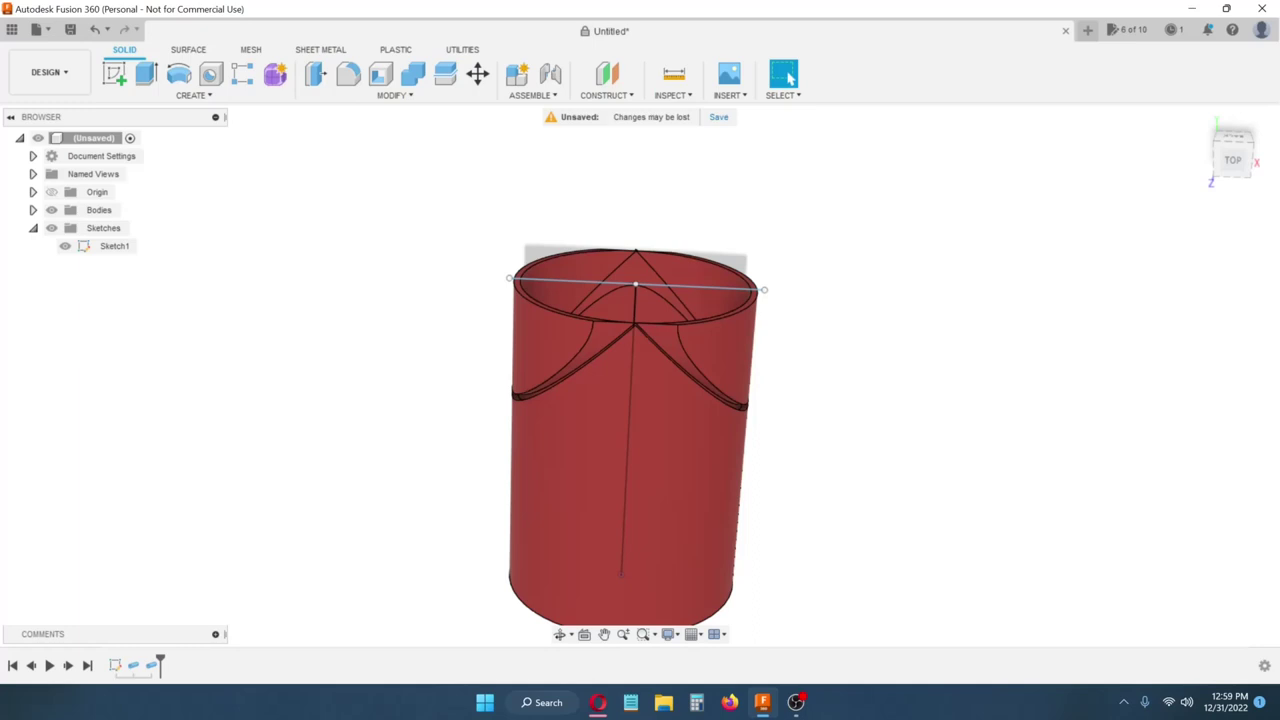
{"action": "key", "text": "ctrl+z"}
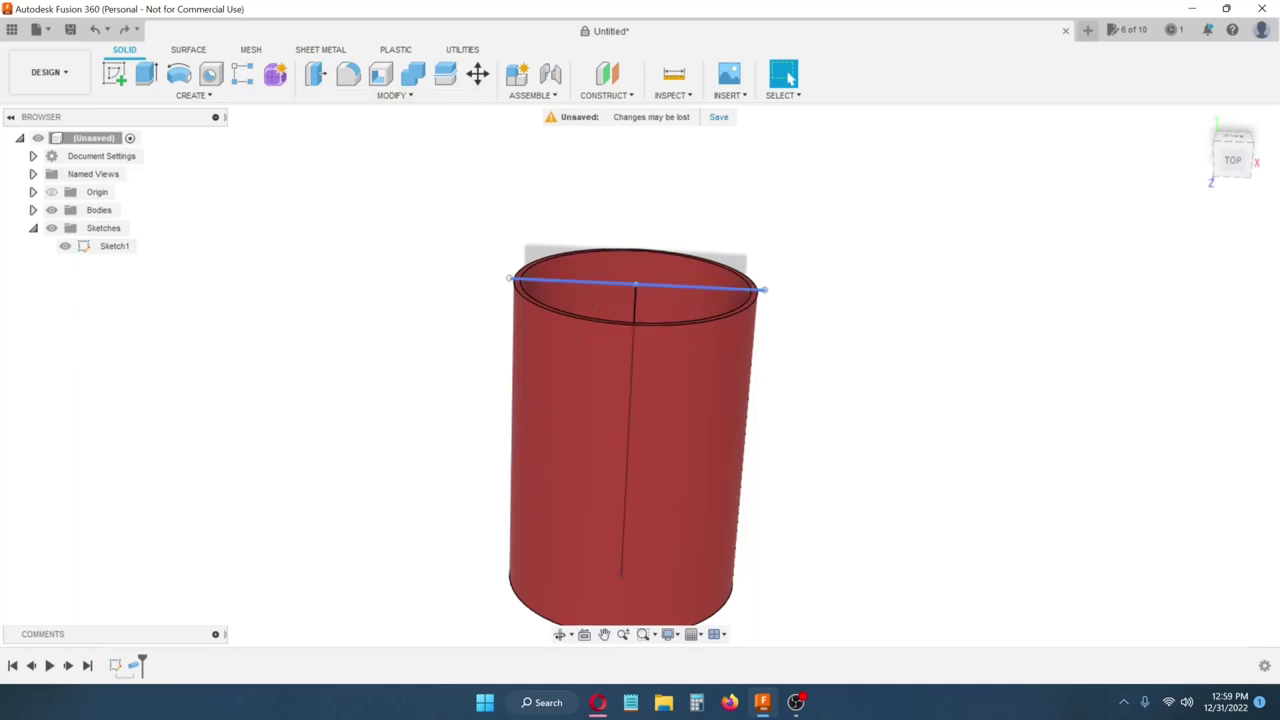
Create a hollow circular pipe along the 80 mm line as a new body, with 76.20 mm section size and 2 mm thickness.
{"action": "left_click", "coordinate": [600, 282]}
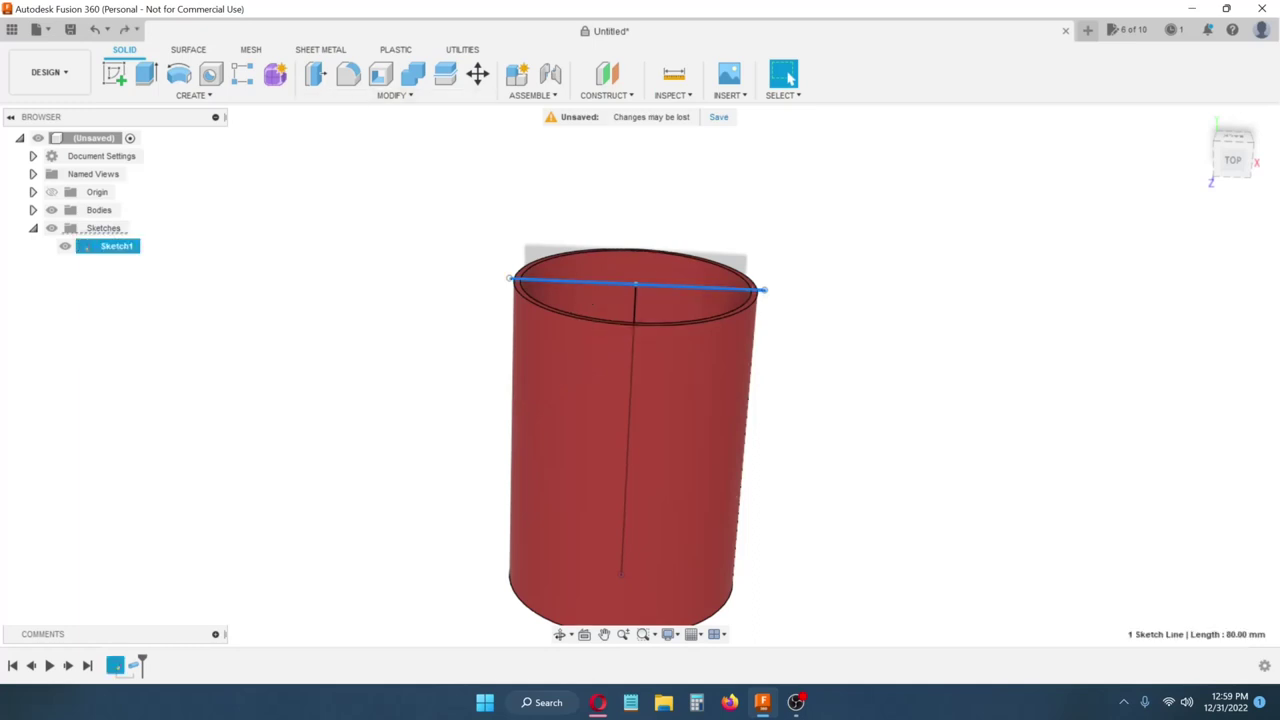
{"action": "left_click", "coordinate": [193, 95]}
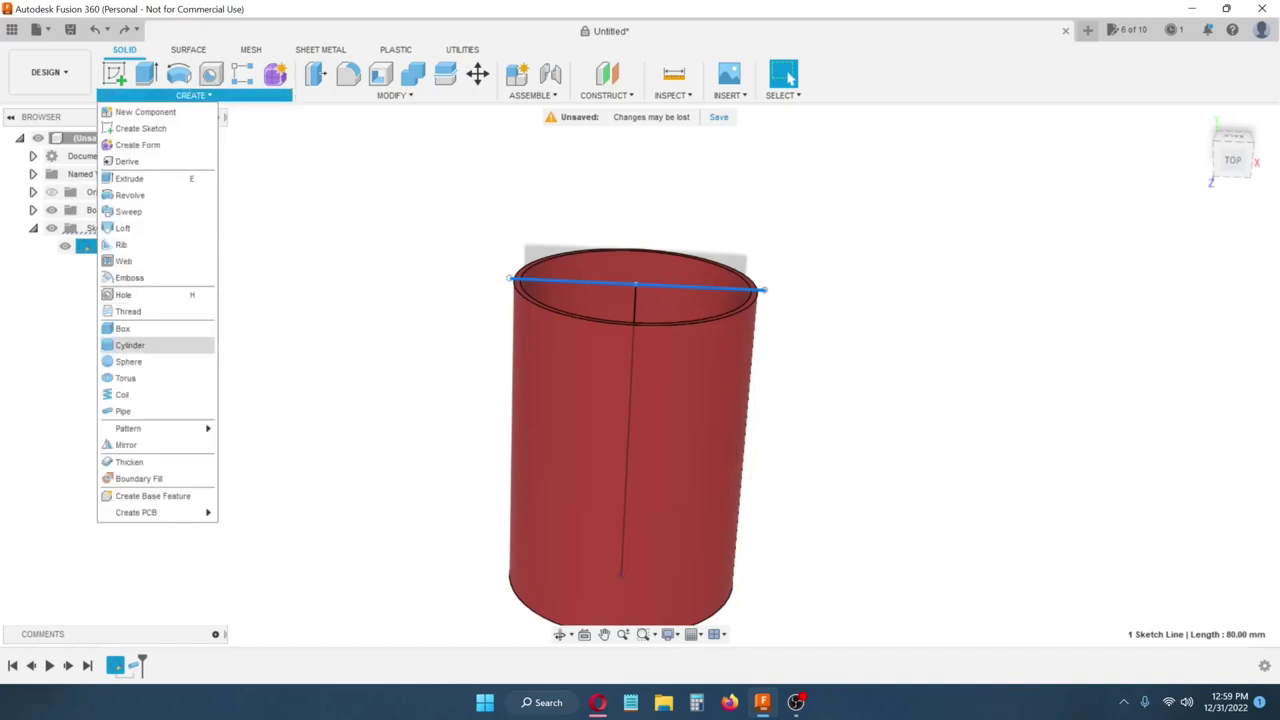
{"action": "left_click", "coordinate": [123, 411]}
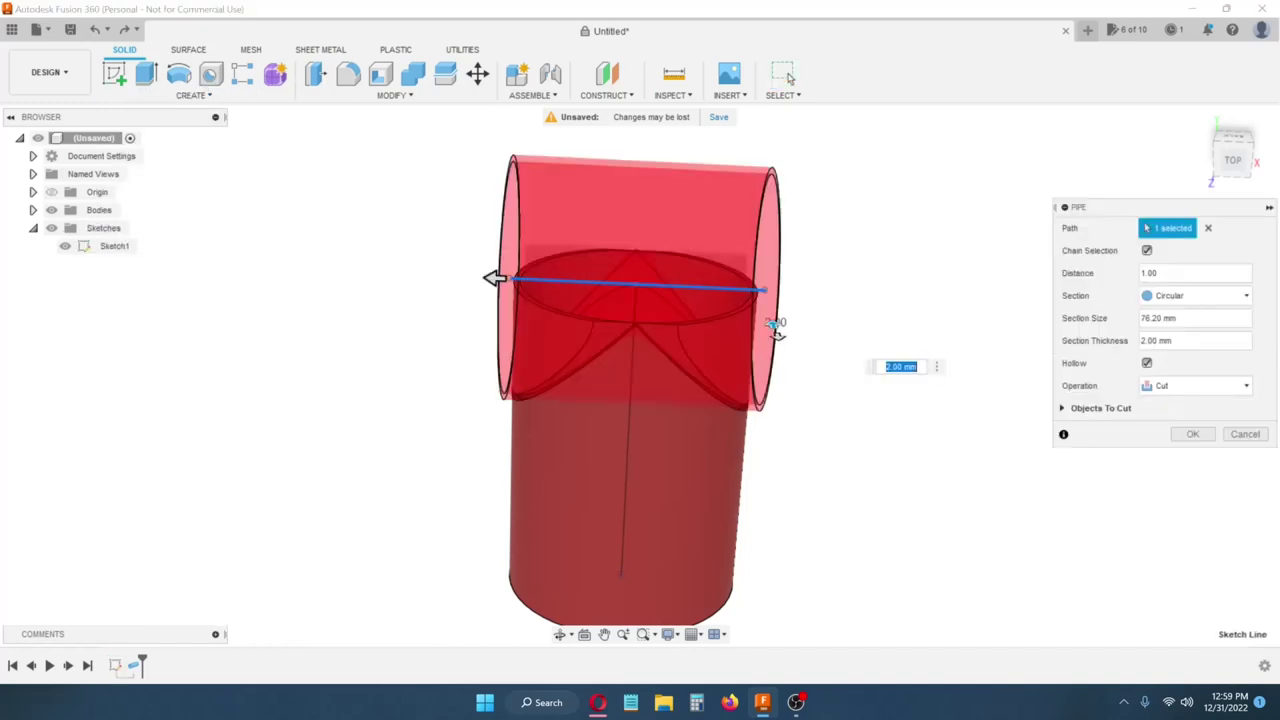
{"action": "left_click", "coordinate": [1195, 385]}
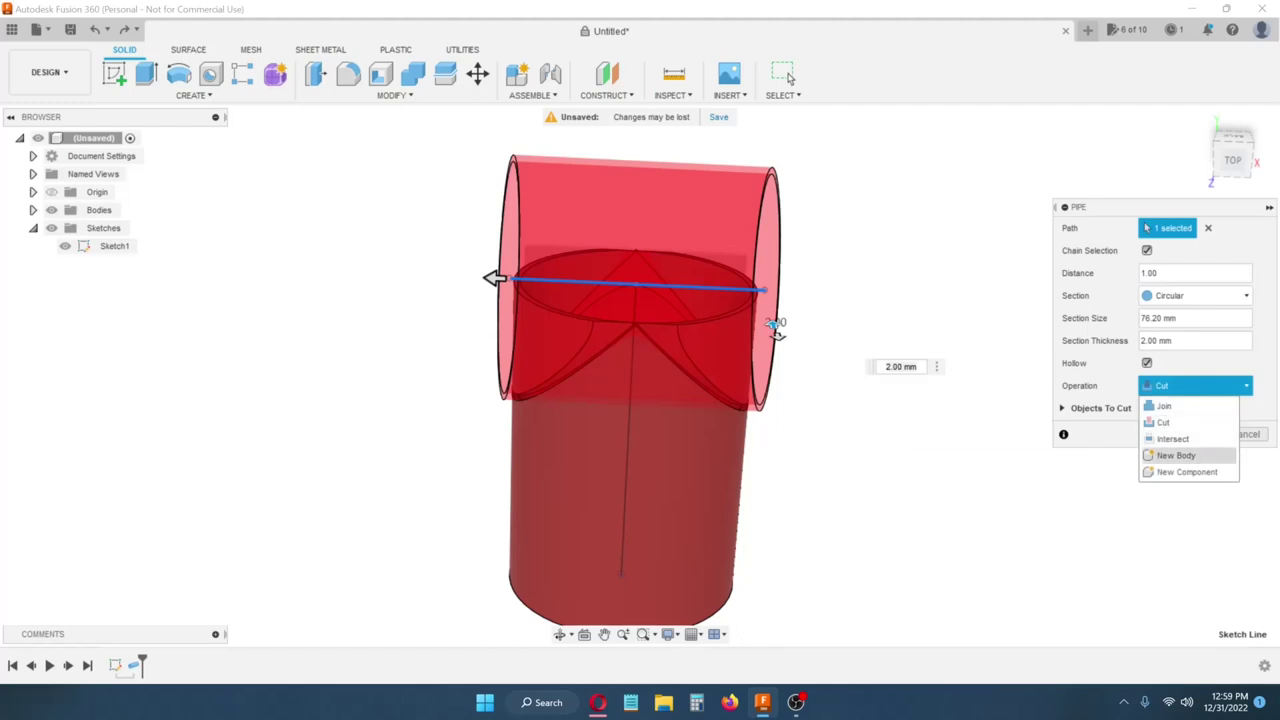
{"action": "left_click", "coordinate": [1176, 455]}
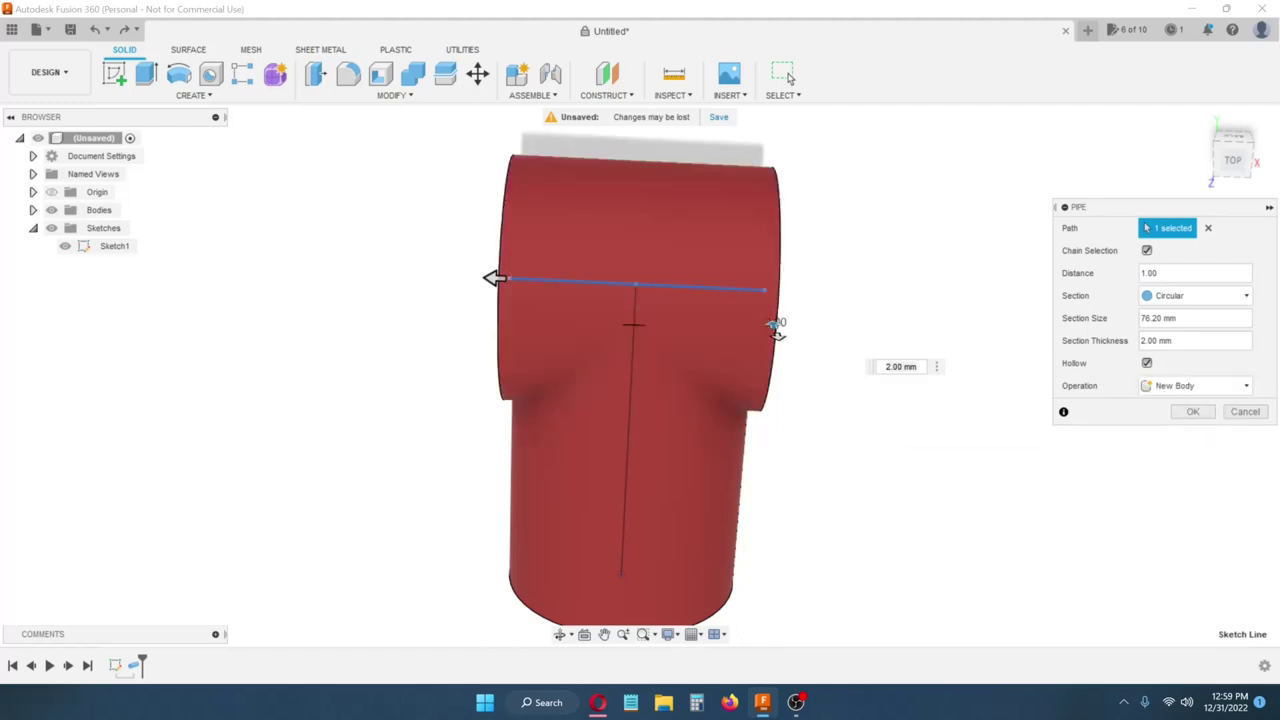
{"action": "left_click", "coordinate": [1193, 411]}
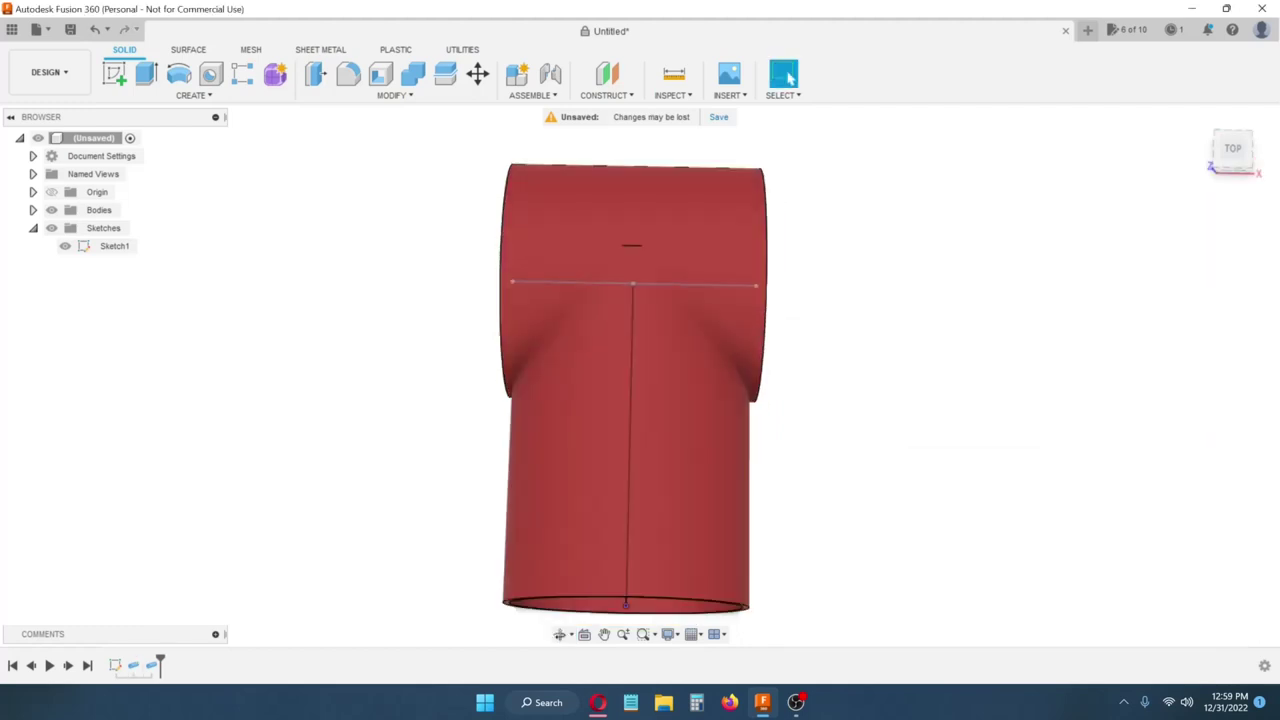
Try splitting the 80 mm pipe's inner face with the 100 mm pipe's outer face, and clear both selections.
{"action": "middle_click_drag", "start_coordinate": [850, 400], "coordinate": [806, 410], "text": "shift"}
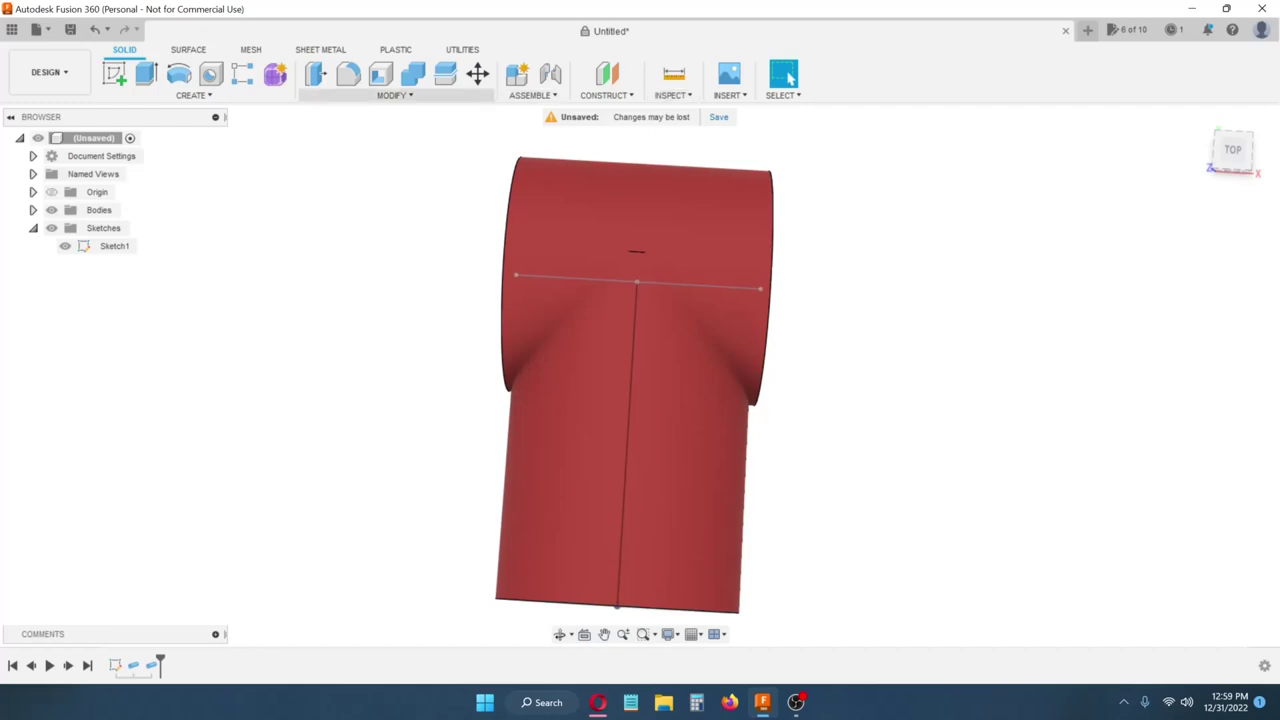
{"action": "left_click", "coordinate": [393, 95]}
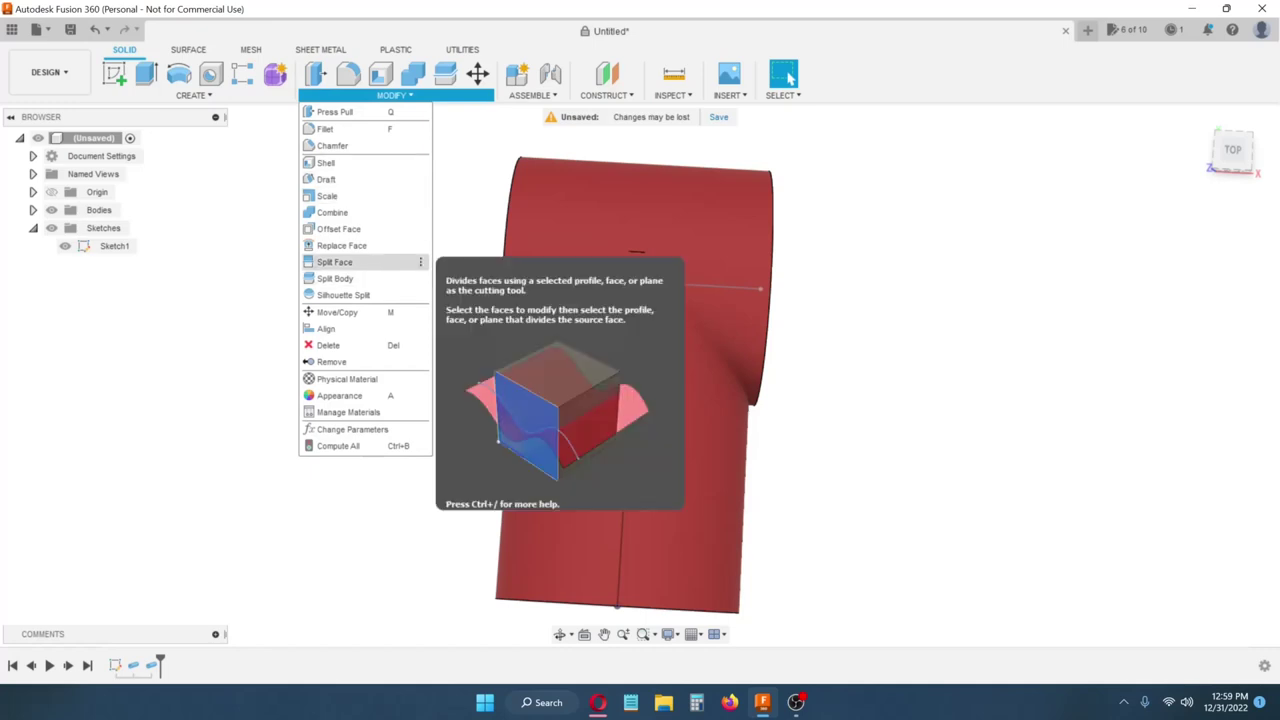
{"action": "left_click", "coordinate": [334, 262]}
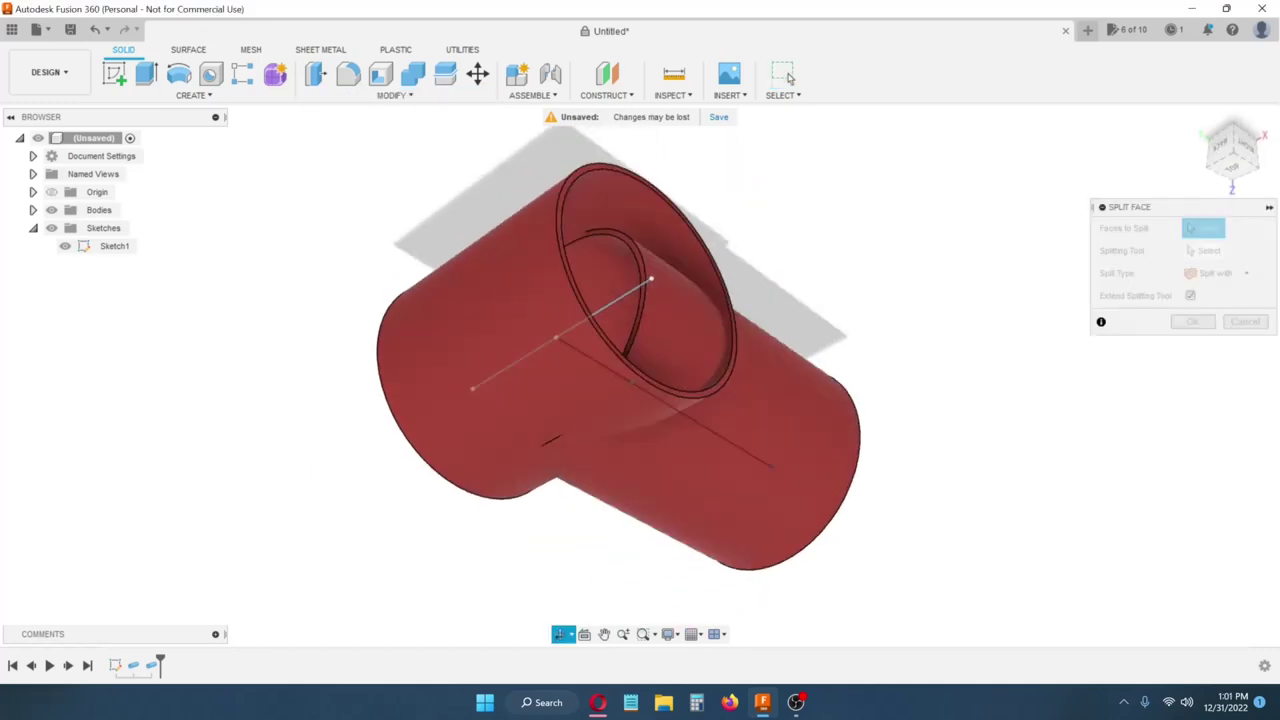
{"action": "middle_click_drag", "start_coordinate": [640, 345], "coordinate": [600, 375], "text": "shift"}
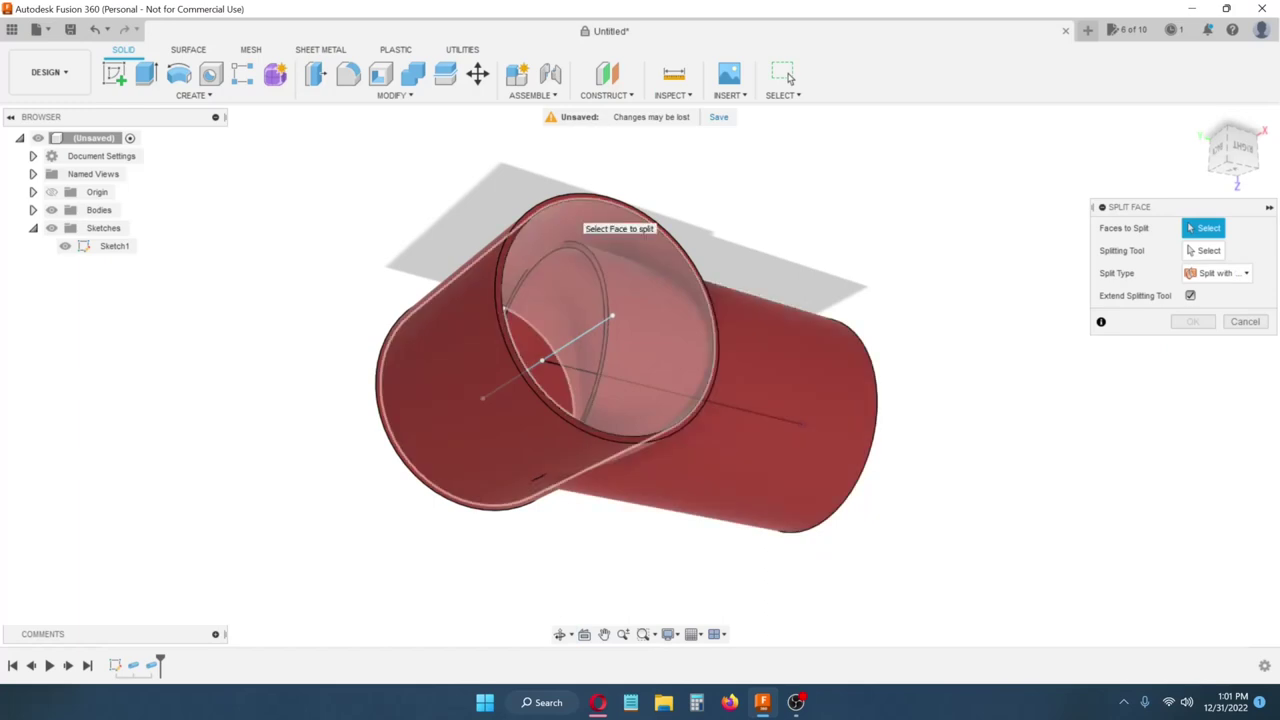
{"action": "left_click", "coordinate": [580, 224]}
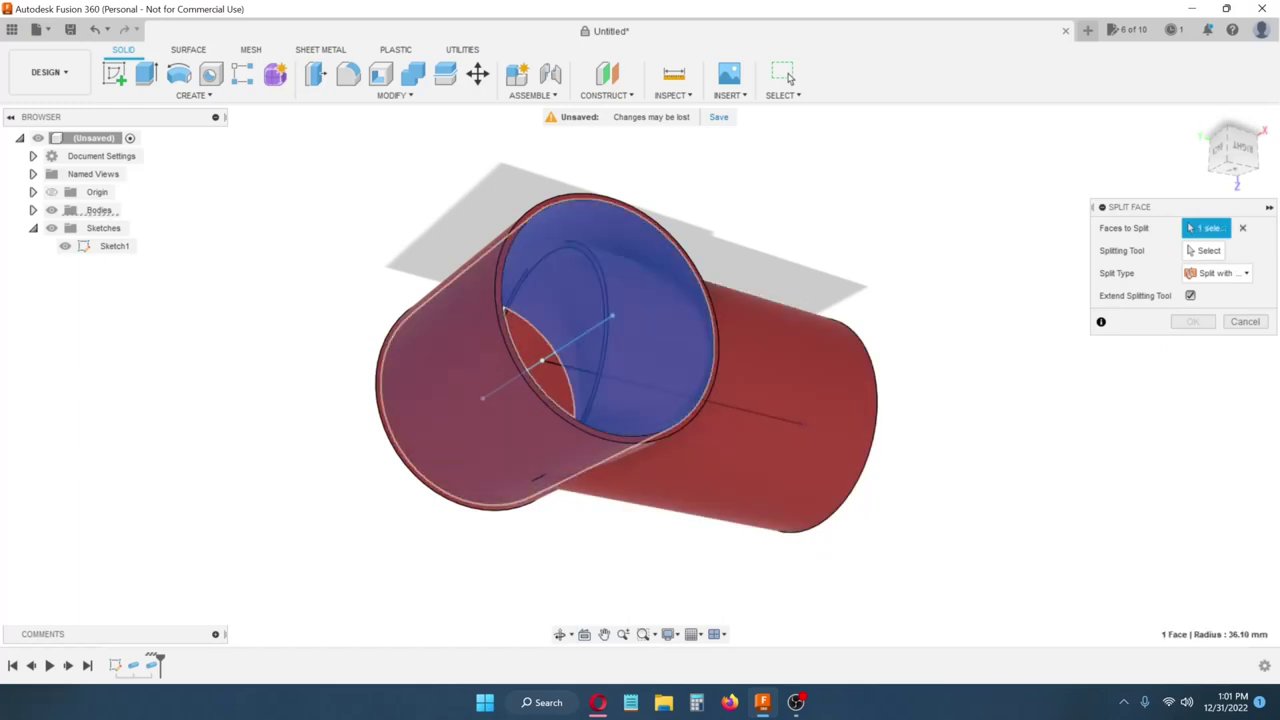
{"action": "left_click", "coordinate": [1204, 251]}
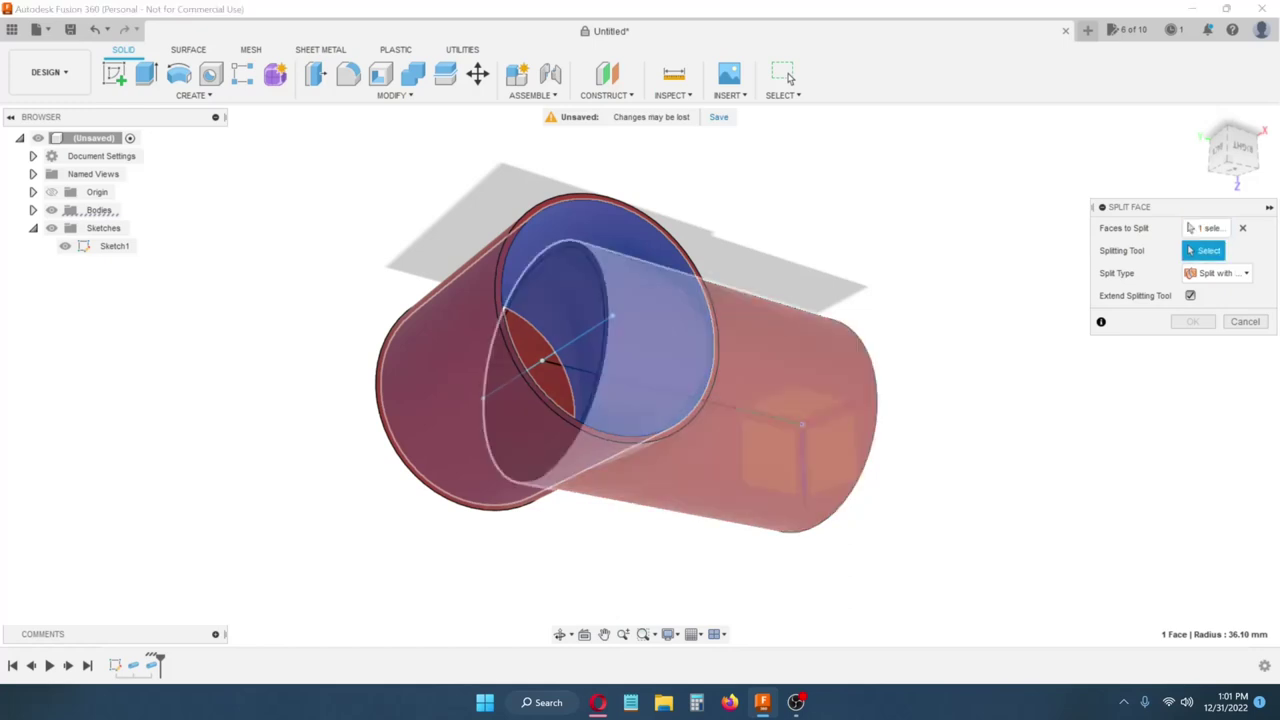
{"action": "left_click", "coordinate": [802, 424]}
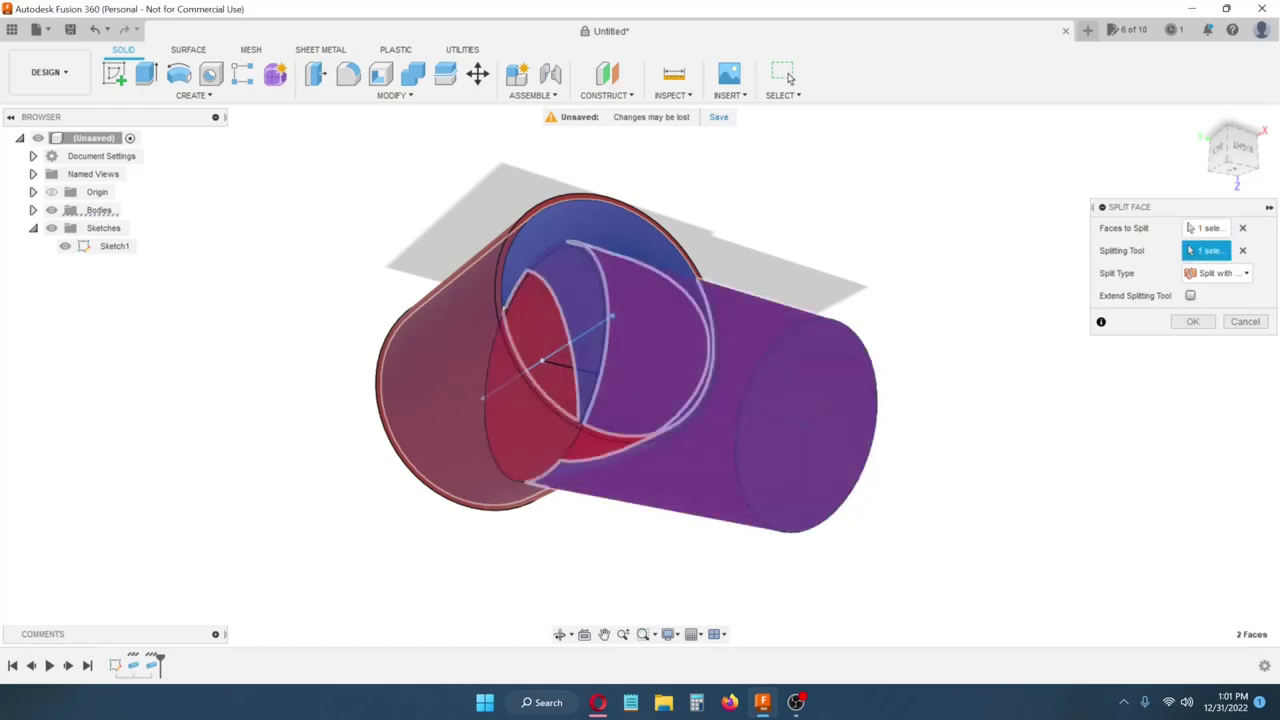
{"action": "middle_click_drag", "start_coordinate": [802, 424], "coordinate": [640, 115], "text": "shift"}
{"action": "middle_click_drag", "start_coordinate": [640, 300], "coordinate": [690, 310], "text": "shift"}
{"action": "middle_click_drag", "start_coordinate": [660, 400], "coordinate": [720, 390], "text": "shift"}
{"action": "middle_click_drag", "start_coordinate": [789, 77], "coordinate": [789, 77], "text": "shift"}
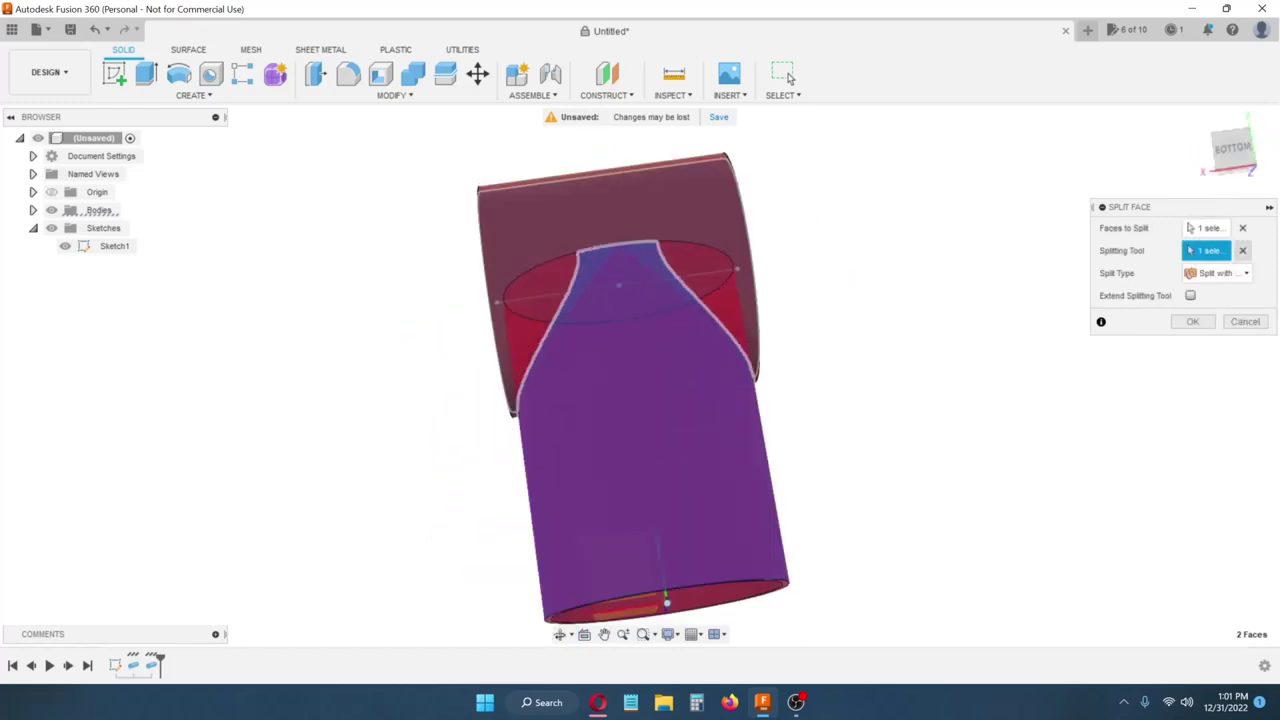
{"action": "left_click", "coordinate": [1243, 228]}
{"action": "left_click", "coordinate": [1243, 251]}
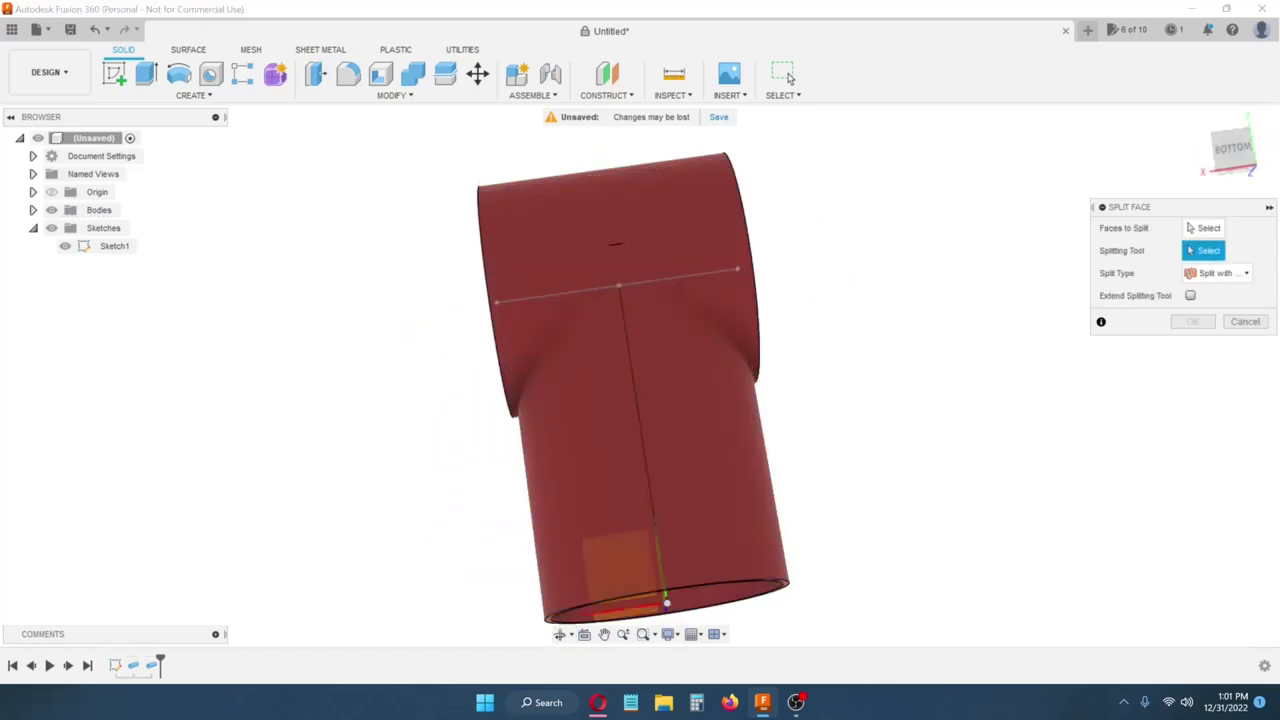
Split the outer face of the 100 mm pipe, using the outer face of the 80 mm crossing pipe as splitting tool.
{"action": "left_click", "coordinate": [1204, 228]}
{"action": "middle_click_drag", "start_coordinate": [960, 300], "coordinate": [715, 450], "text": "shift"}
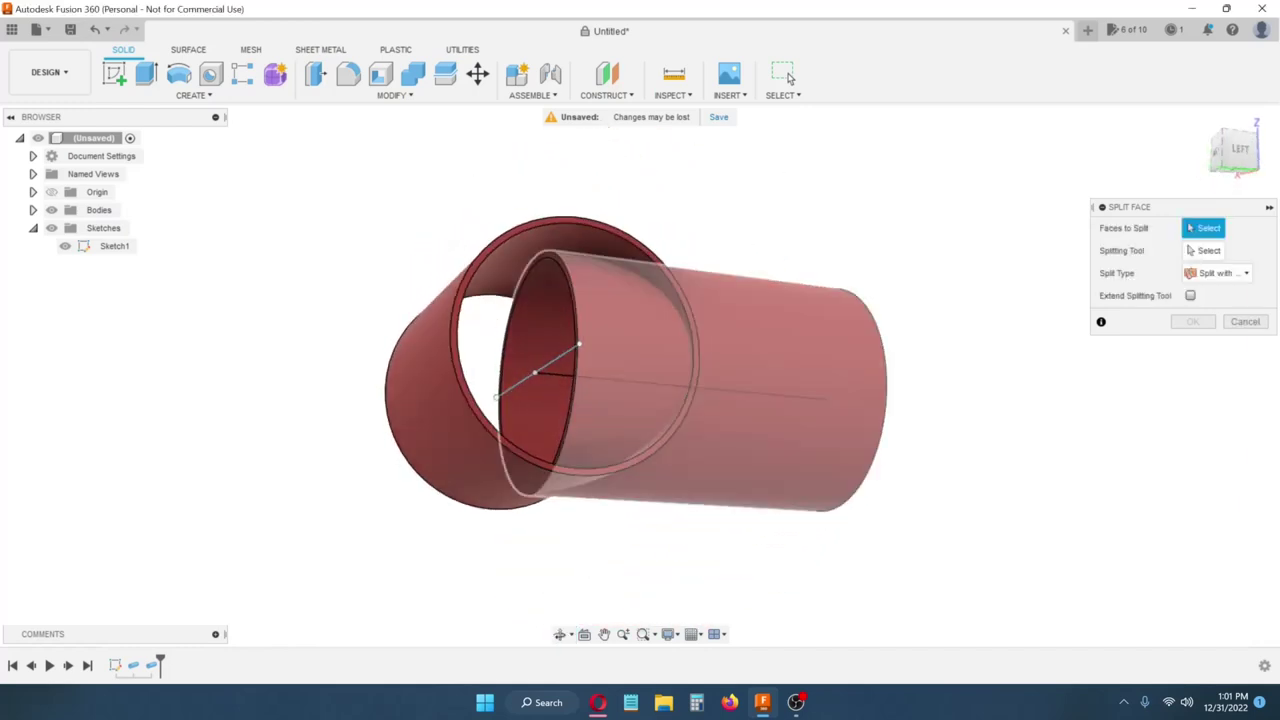
{"action": "left_click", "coordinate": [612, 350]}
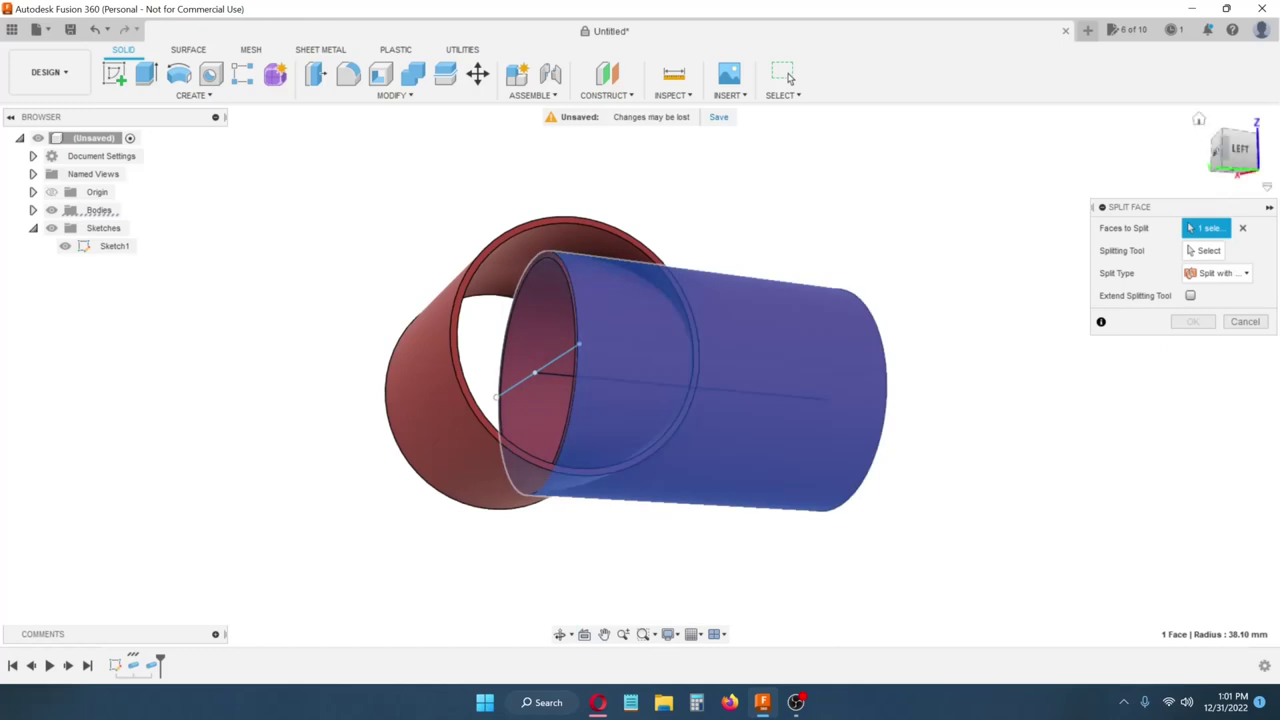
{"action": "left_click", "coordinate": [1204, 251]}
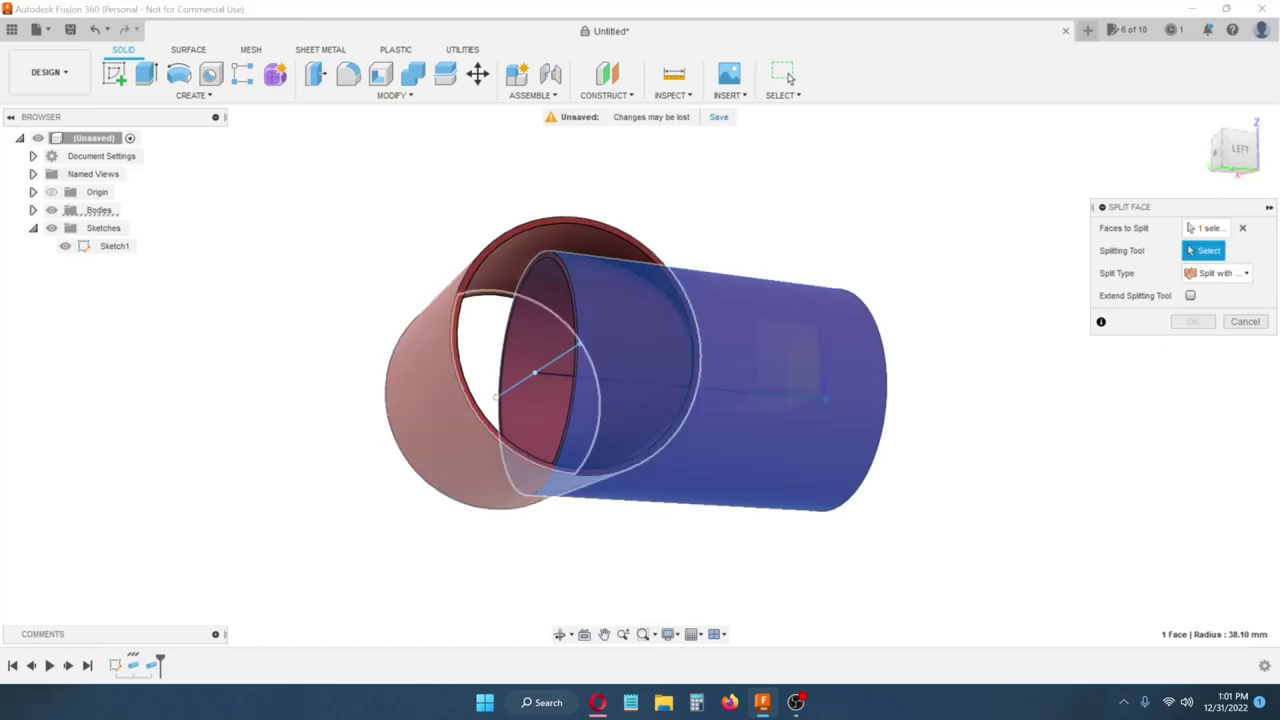
{"action": "left_click", "coordinate": [432, 400]}
{"action": "middle_click_drag", "start_coordinate": [432, 400], "coordinate": [637, 262], "text": "shift"}
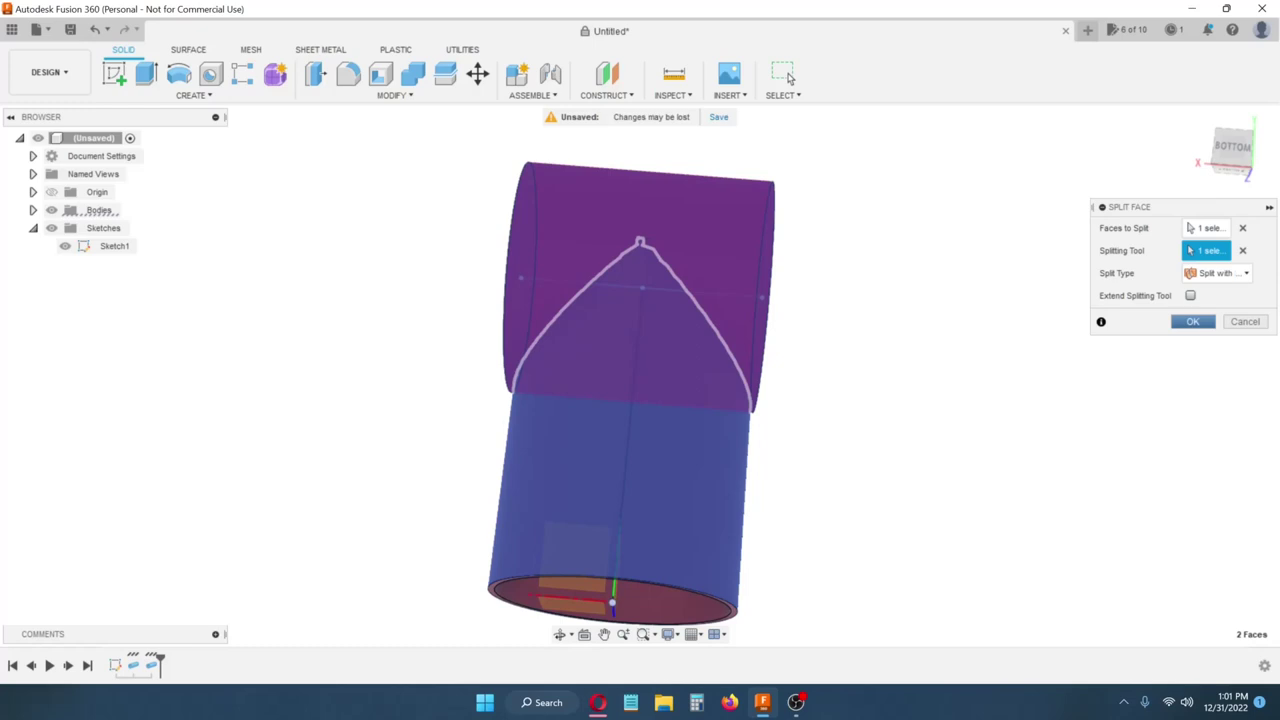
{"action": "key", "text": "Return"}
{"action": "middle_click_drag", "start_coordinate": [640, 300], "coordinate": [645, 335], "text": "shift"}
{"action": "middle_click_drag", "start_coordinate": [789, 77], "coordinate": [789, 77], "text": "shift"}
{"action": "middle_click_drag", "start_coordinate": [645, 420], "coordinate": [727, 410], "text": "shift"}
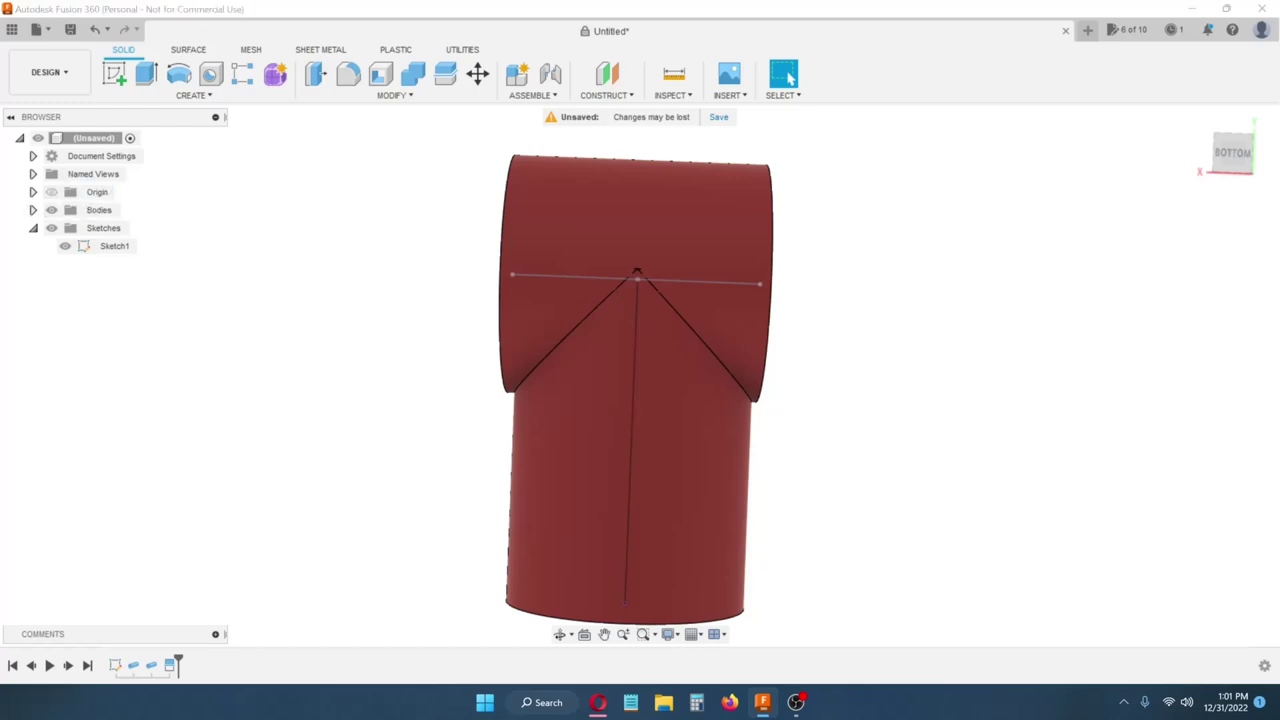
List the bodies, isolate Body2 and show Body1 again.
{"action": "left_click", "coordinate": [32, 210]}
{"action": "left_click", "coordinate": [112, 246]}
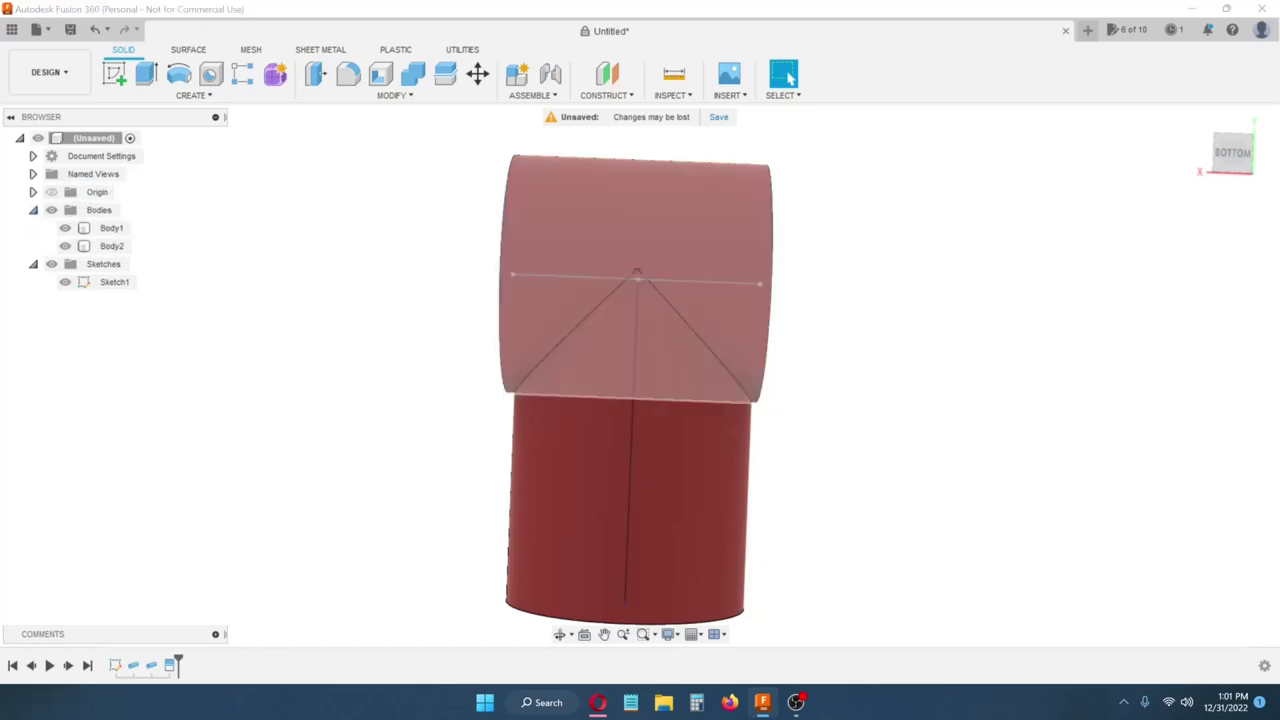
{"action": "left_click", "coordinate": [112, 228]}
{"action": "key", "text": "Escape"}
{"action": "right_click", "coordinate": [111, 246]}
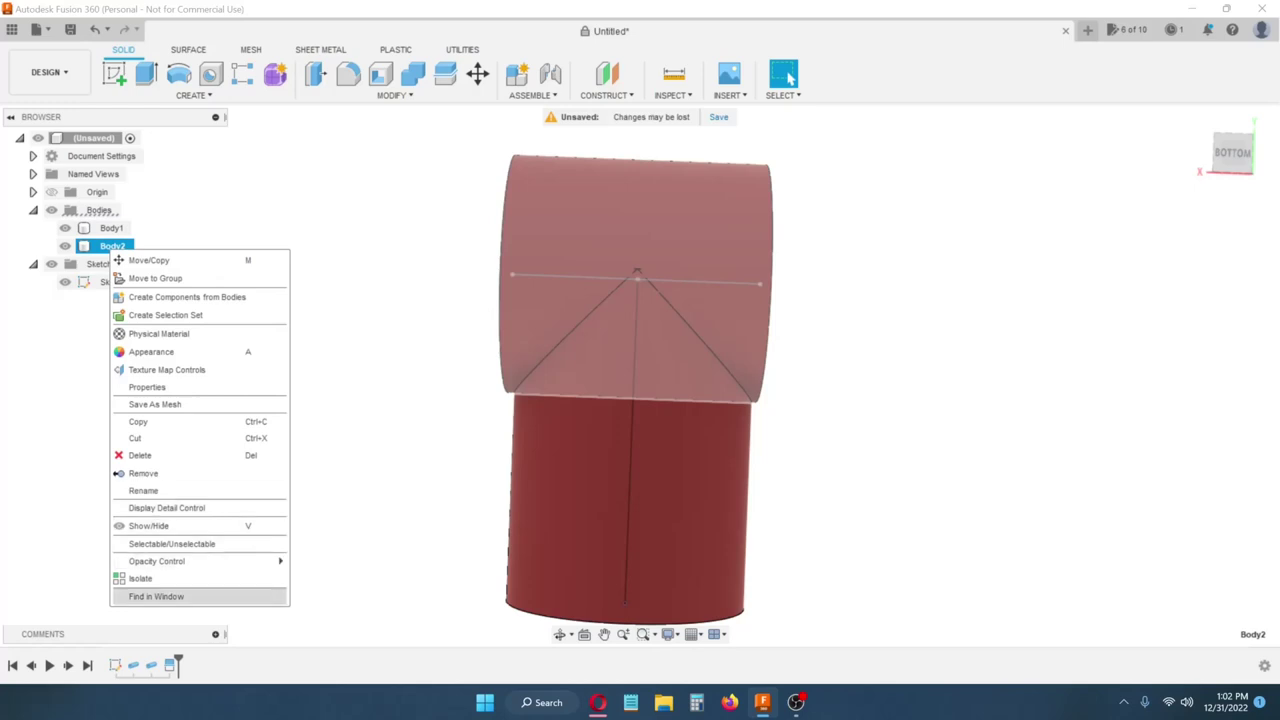
{"action": "left_click", "coordinate": [150, 578]}
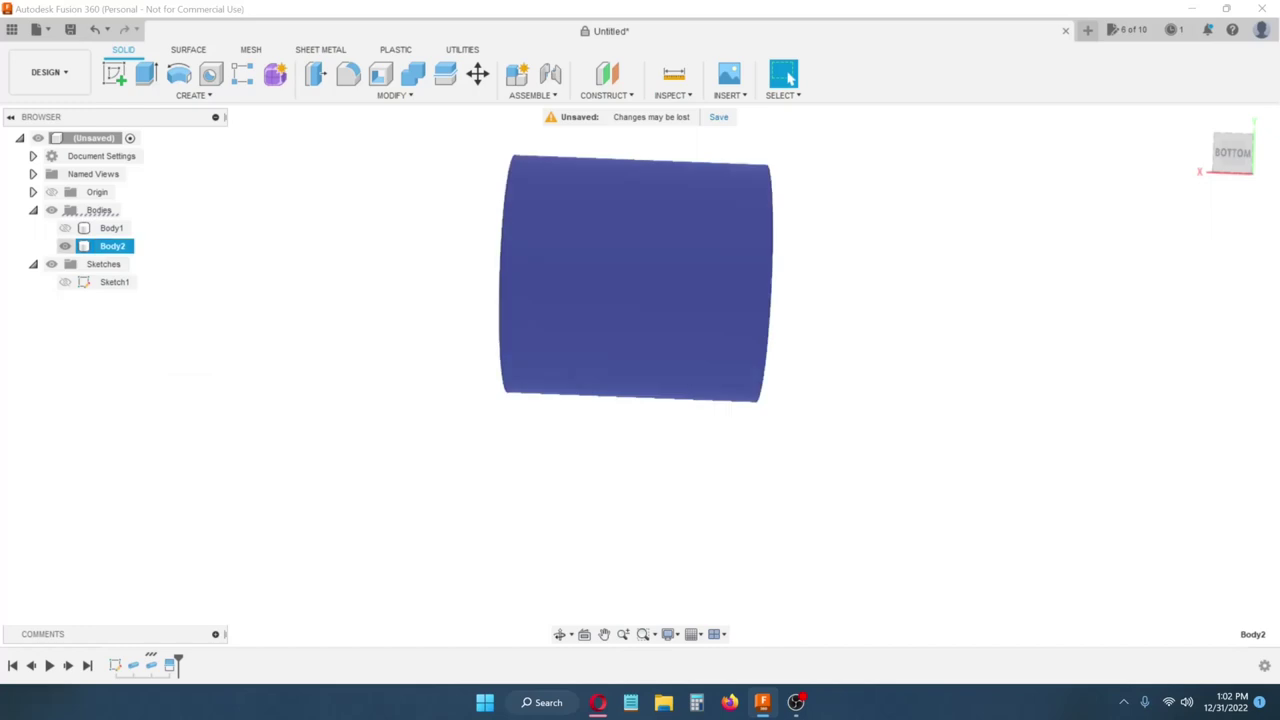
{"action": "left_click", "coordinate": [65, 228]}
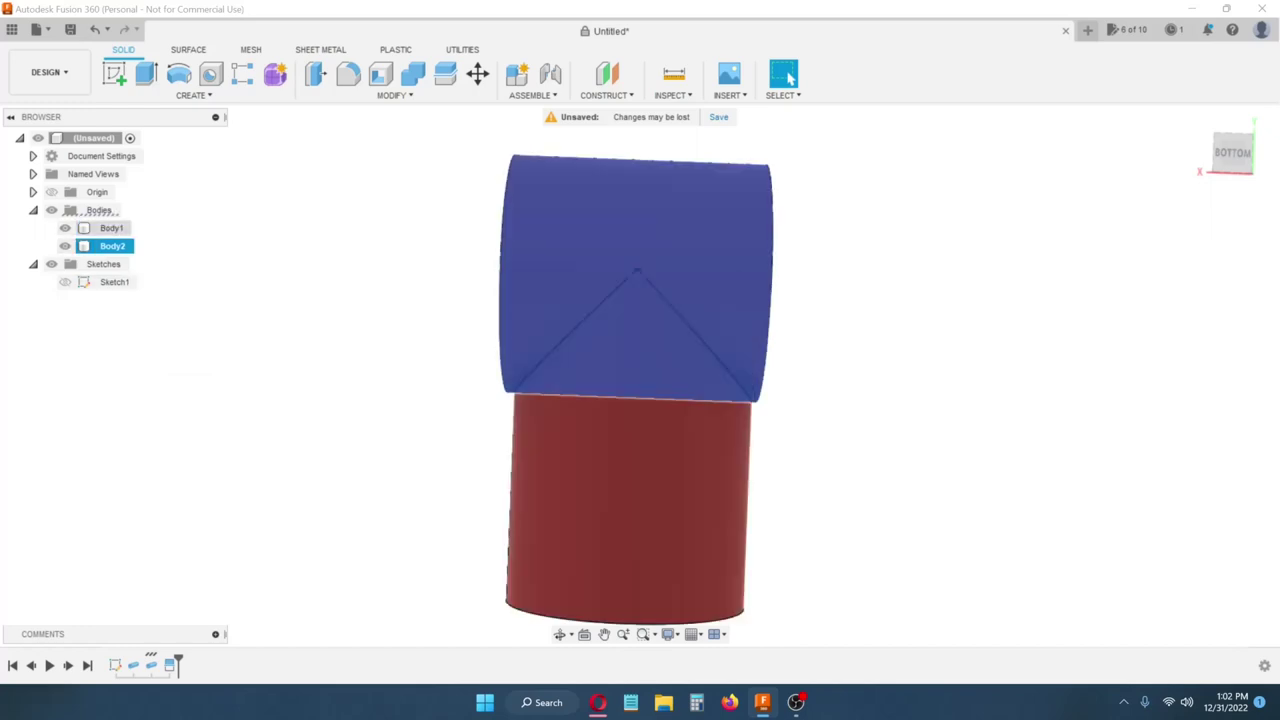
Isolate Body1, the 100 mm pipe, to expose its split end.
{"action": "right_click", "coordinate": [108, 230]}
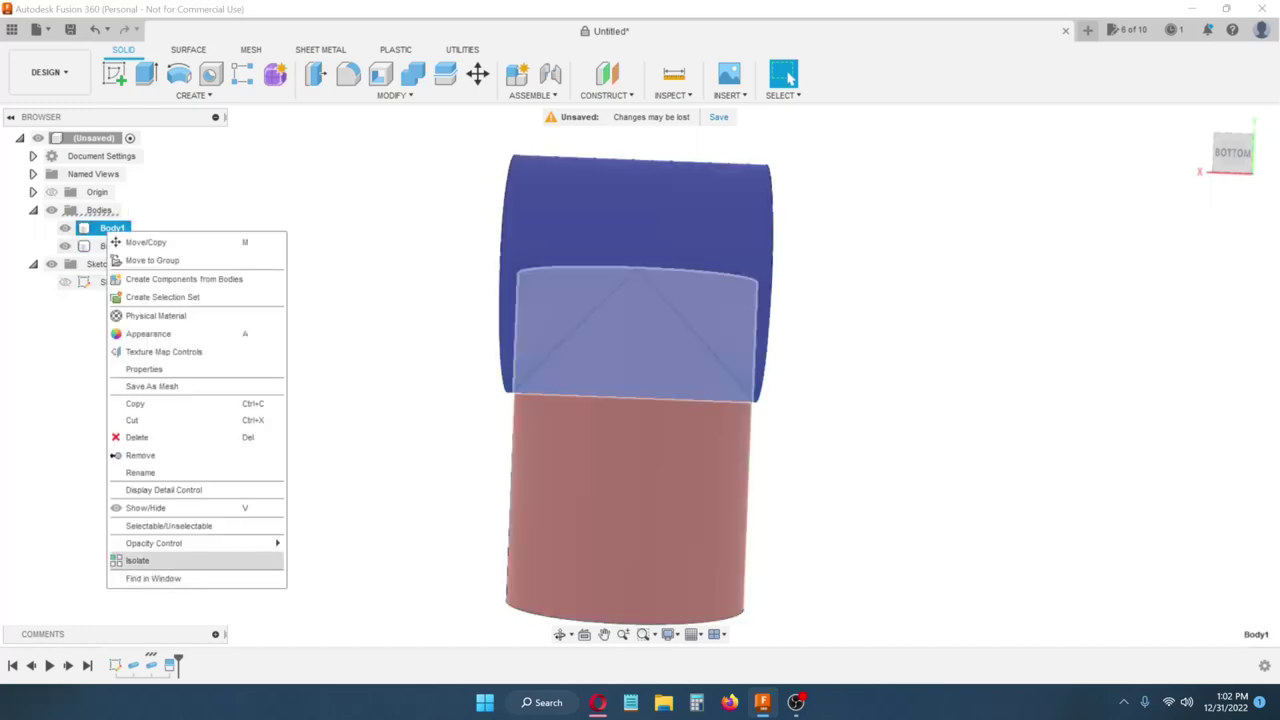
{"action": "left_click", "coordinate": [137, 560]}
{"action": "middle_click_drag", "start_coordinate": [640, 400], "coordinate": [596, 440], "text": "shift"}
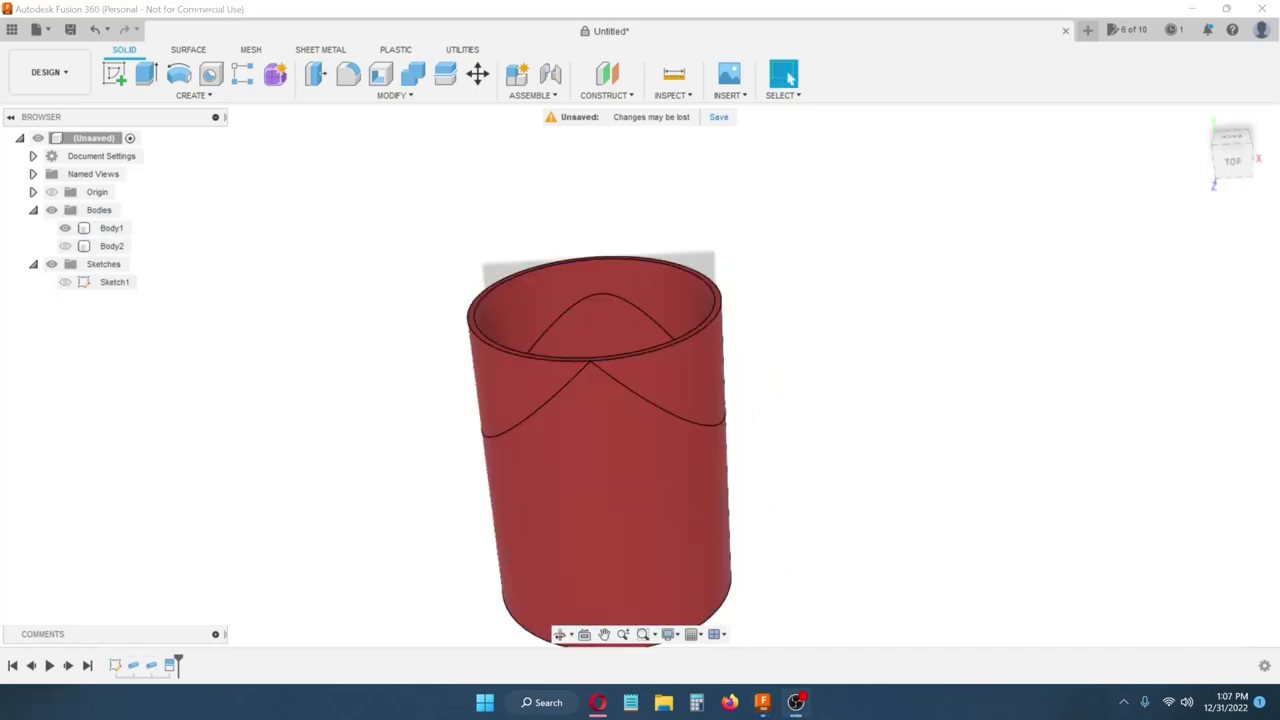
Press Pull the inner face beyond the split line at the end of Body1 by -2 mm to remove that wall.
{"action": "middle_click_drag", "start_coordinate": [618, 376], "coordinate": [620, 420], "text": "shift"}
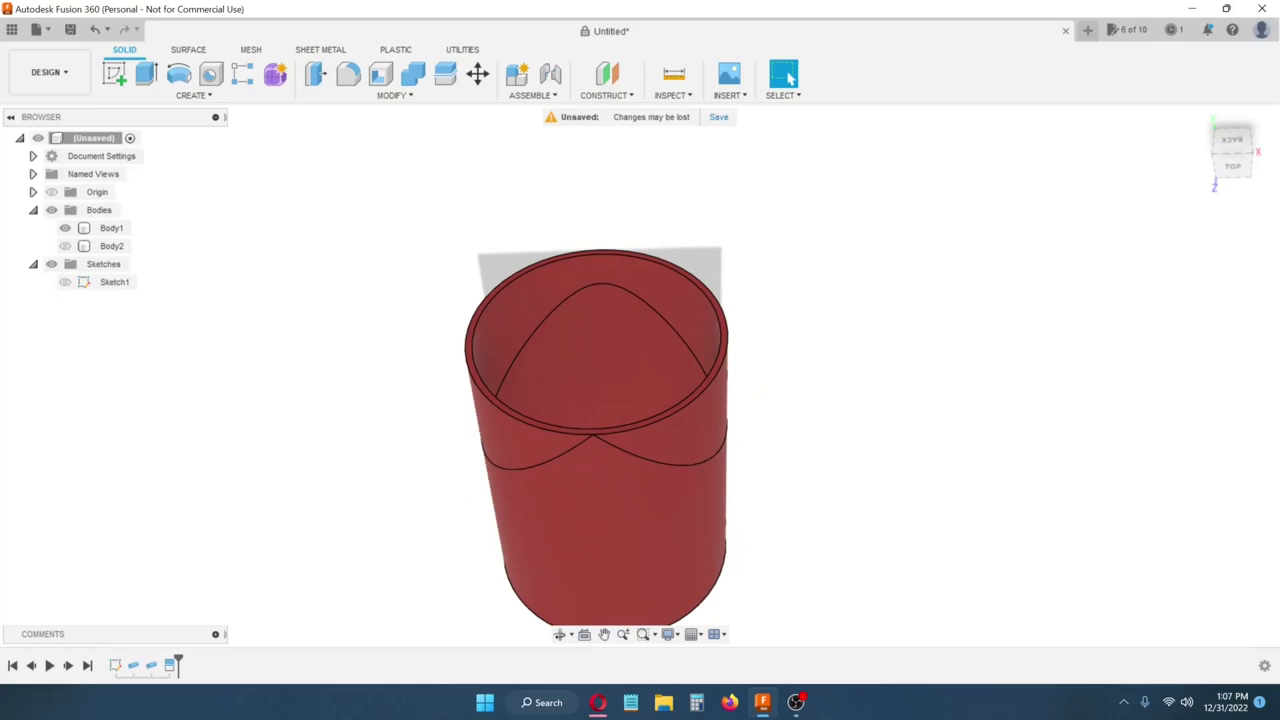
{"action": "key", "text": "q"}
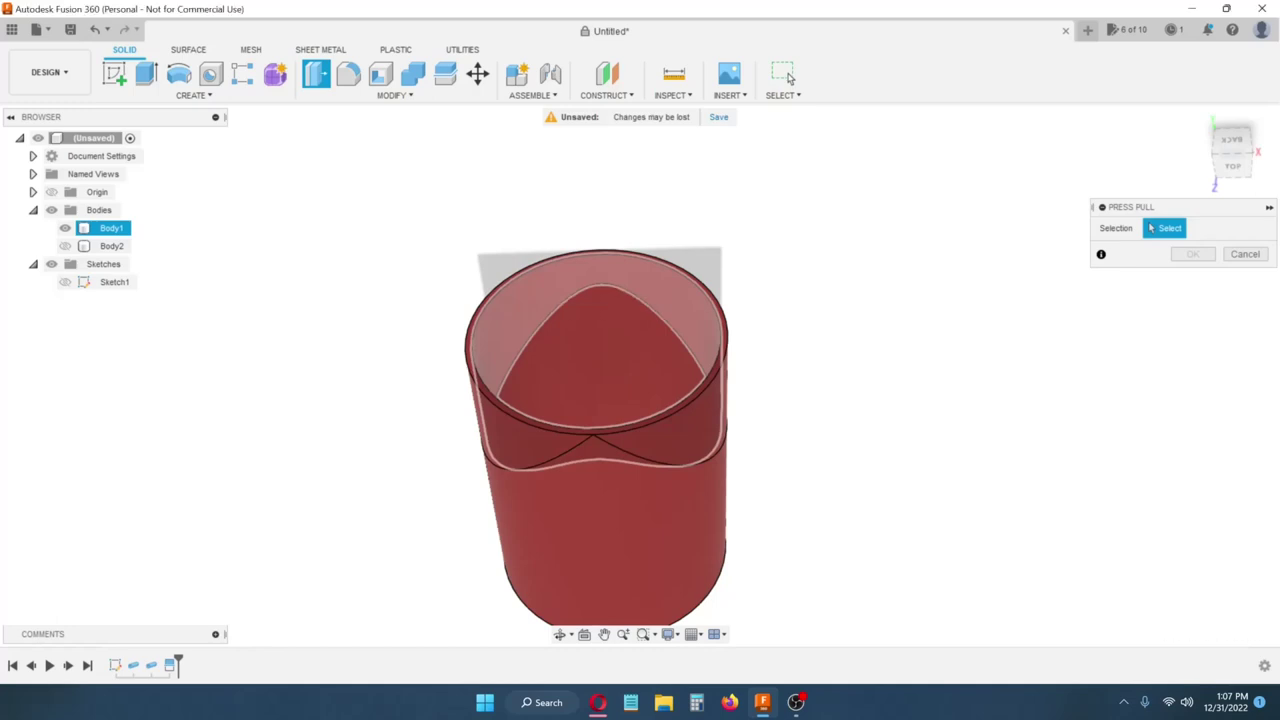
{"action": "left_click", "coordinate": [537, 294]}
{"action": "mouse_move", "coordinate": [537, 294]}
{"action": "middle_mouse_down", "text": "shift"}
{"action": "mouse_move", "coordinate": [615, 385]}
{"action": "mouse_move", "coordinate": [563, 391]}
{"action": "mouse_move", "coordinate": [563, 289]}
{"action": "mouse_move", "coordinate": [543, 289]}
{"action": "middle_mouse_up", "text": "shift"}
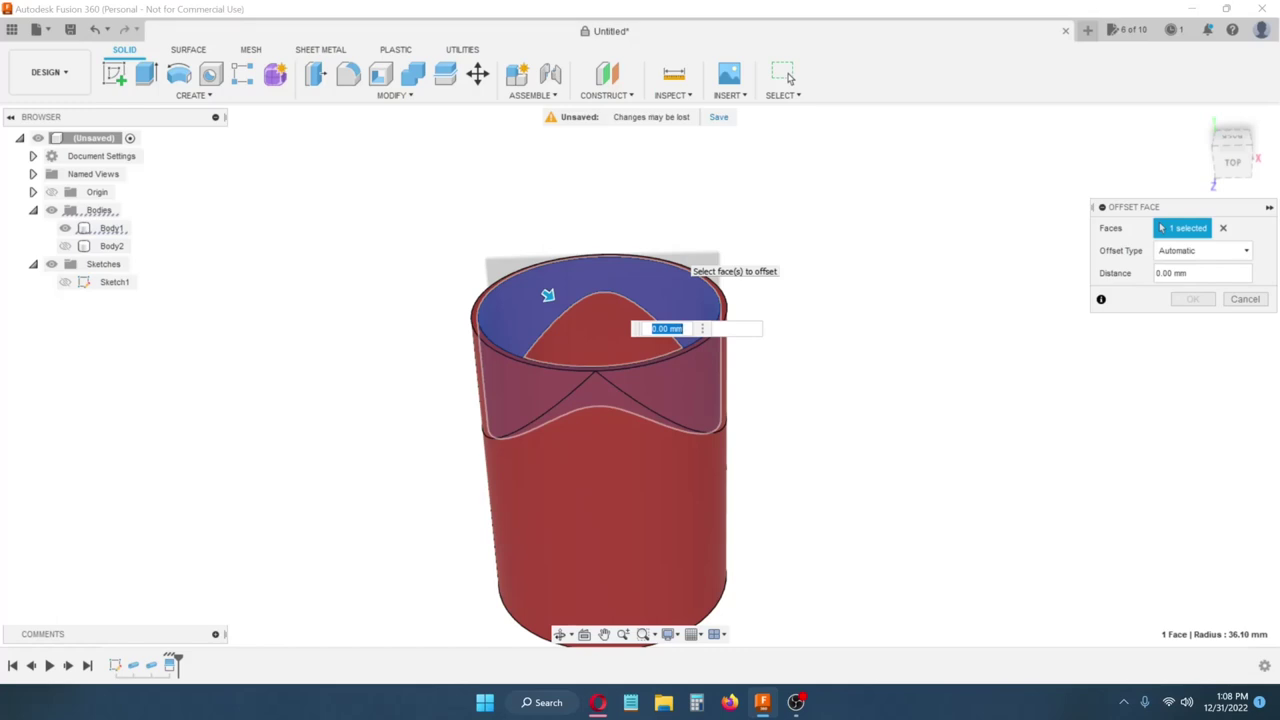
{"action": "type", "text": "-"}
{"action": "type", "text": "1"}
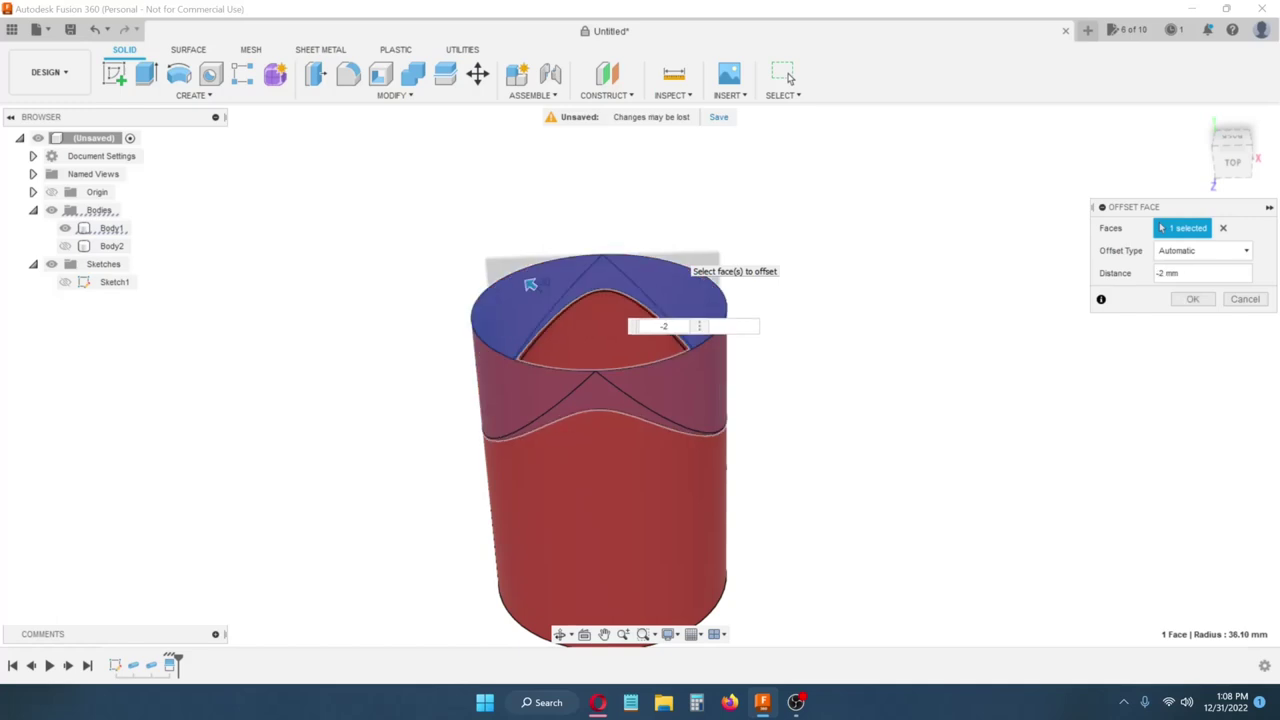
{"action": "key", "text": "Return"}
{"action": "middle_click_drag", "start_coordinate": [604, 570], "coordinate": [618, 485], "text": "shift"}
{"action": "middle_click_drag", "start_coordinate": [788, 78], "coordinate": [789, 79], "text": "shift"}
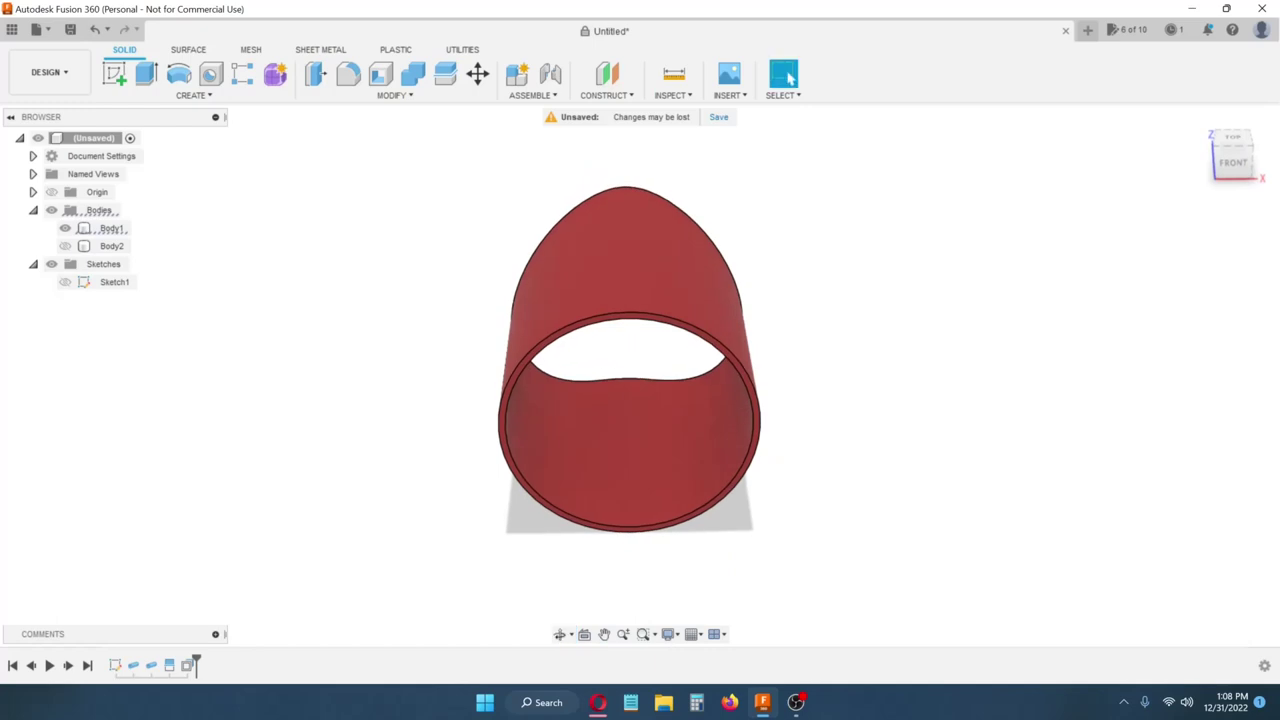
Shorten Body1 by offsetting the flat ring face at its uncut end by -40 mm with Press Pull.
{"action": "scroll", "coordinate": [789, 78], "scroll_direction": "down", "scroll_amount": 1}
{"action": "scroll", "coordinate": [789, 78], "scroll_direction": "up", "scroll_amount": 4}
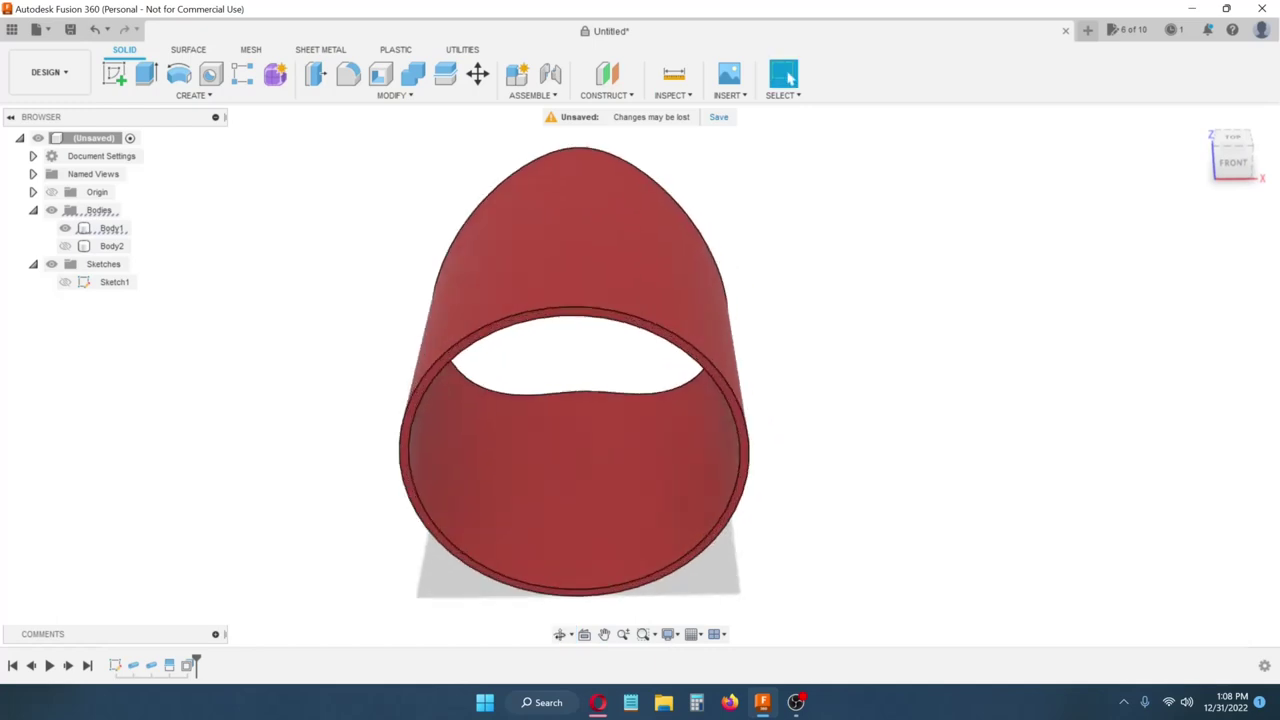
{"action": "key", "text": "q"}
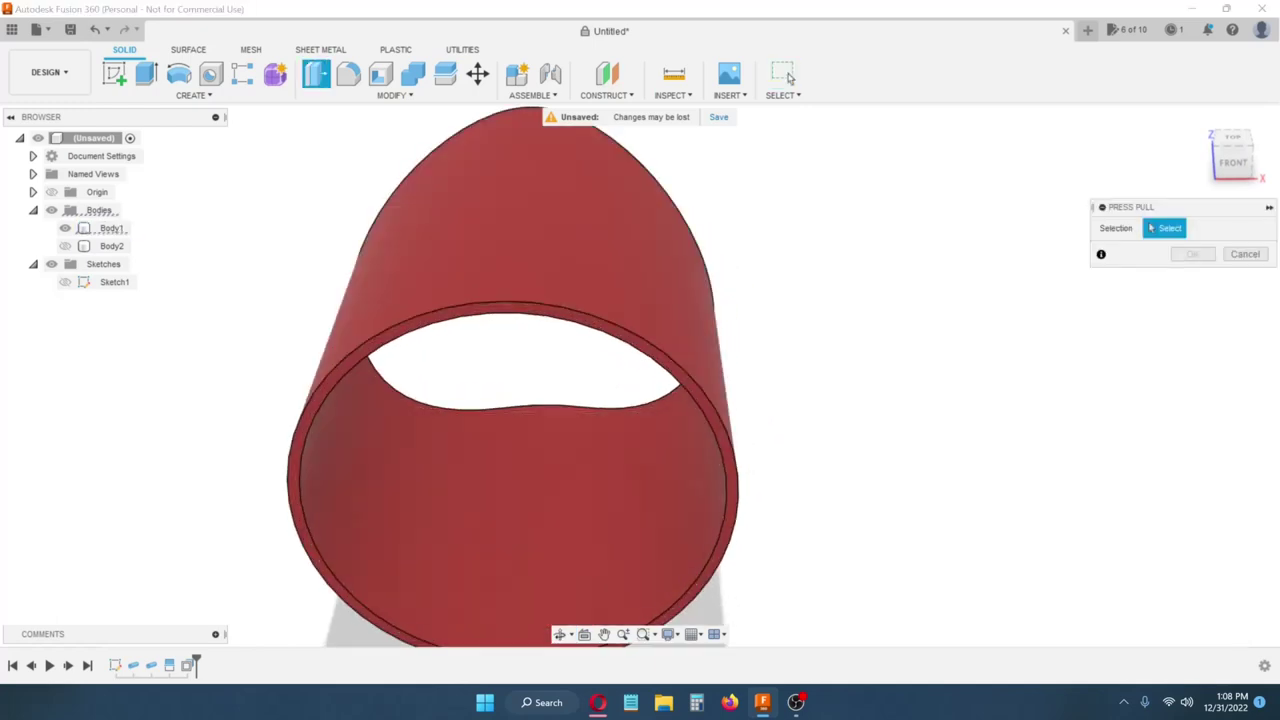
{"action": "left_click", "coordinate": [652, 347]}
{"action": "middle_click_drag", "start_coordinate": [652, 347], "coordinate": [676, 440], "text": "shift"}
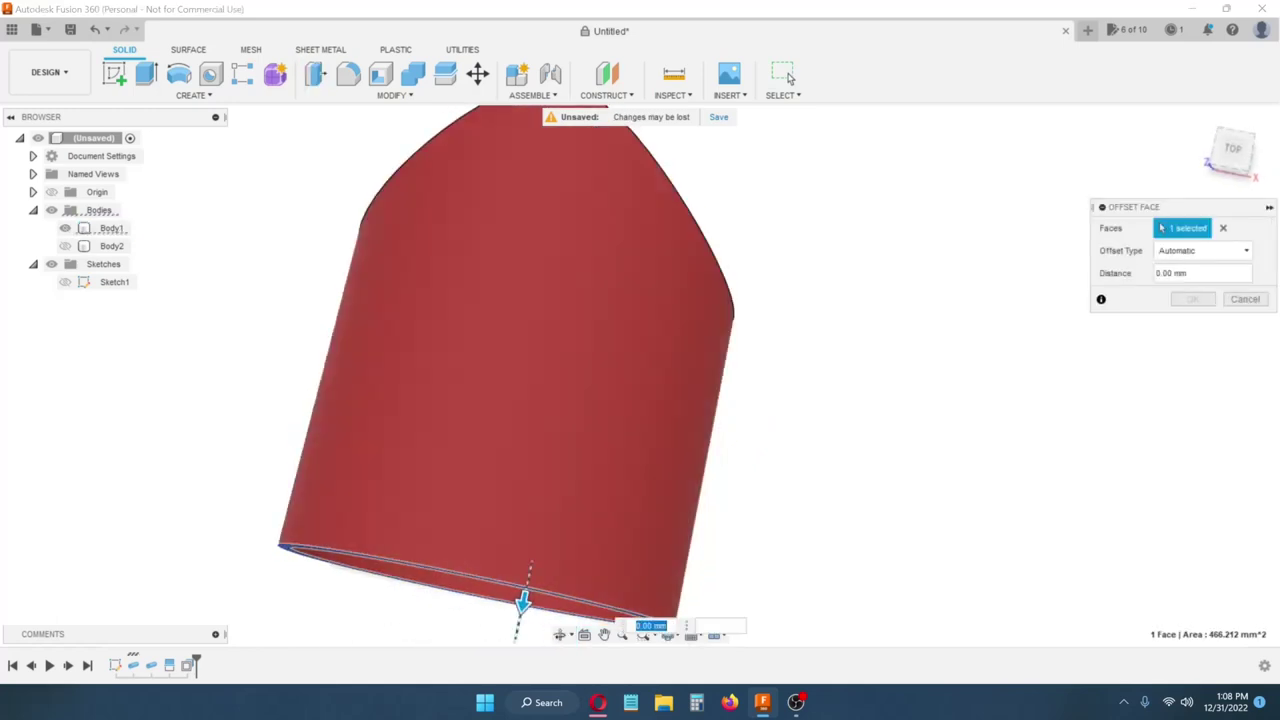
{"action": "left_click_drag", "start_coordinate": [523, 600], "coordinate": [558, 427]}
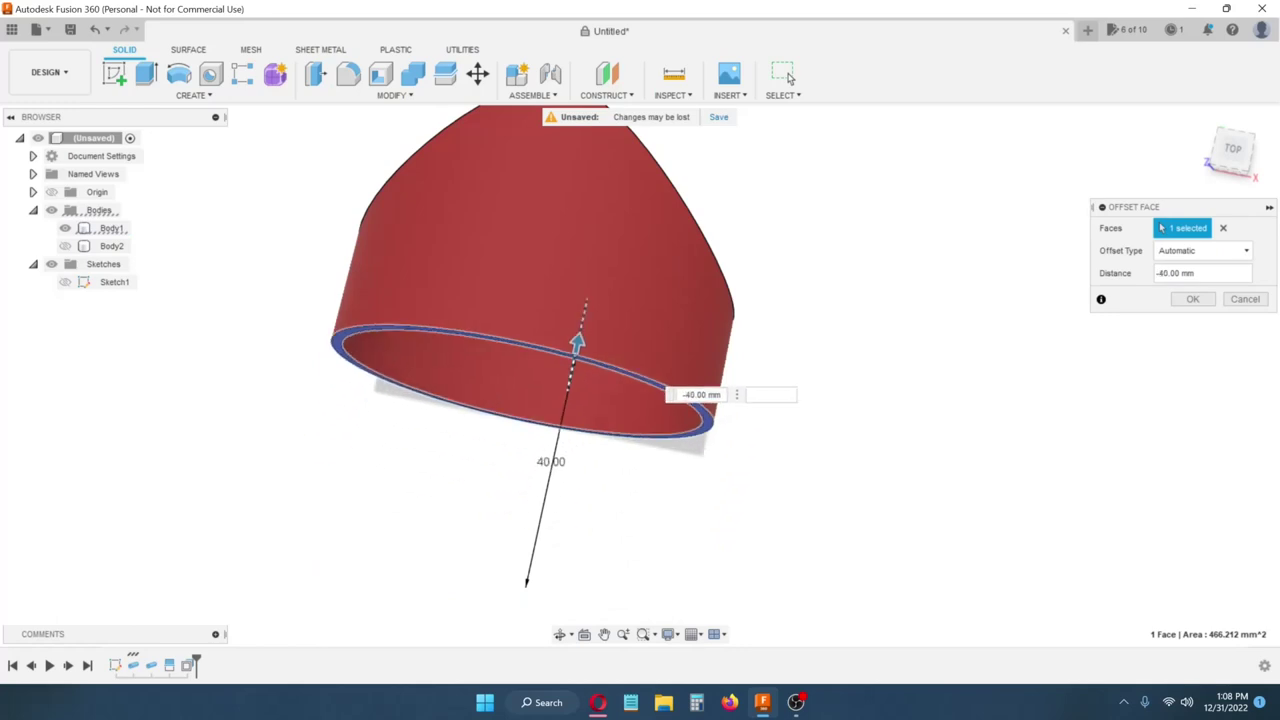
{"action": "middle_click_drag", "start_coordinate": [580, 348], "coordinate": [500, 320], "text": "shift"}
{"action": "middle_click_drag", "start_coordinate": [550, 272], "coordinate": [545, 265], "text": "shift"}
{"action": "key", "text": "Return"}
{"action": "middle_click_drag", "start_coordinate": [560, 360], "coordinate": [420, 290], "text": "shift"}
{"action": "middle_click_drag", "start_coordinate": [515, 245], "coordinate": [455, 265], "text": "shift"}
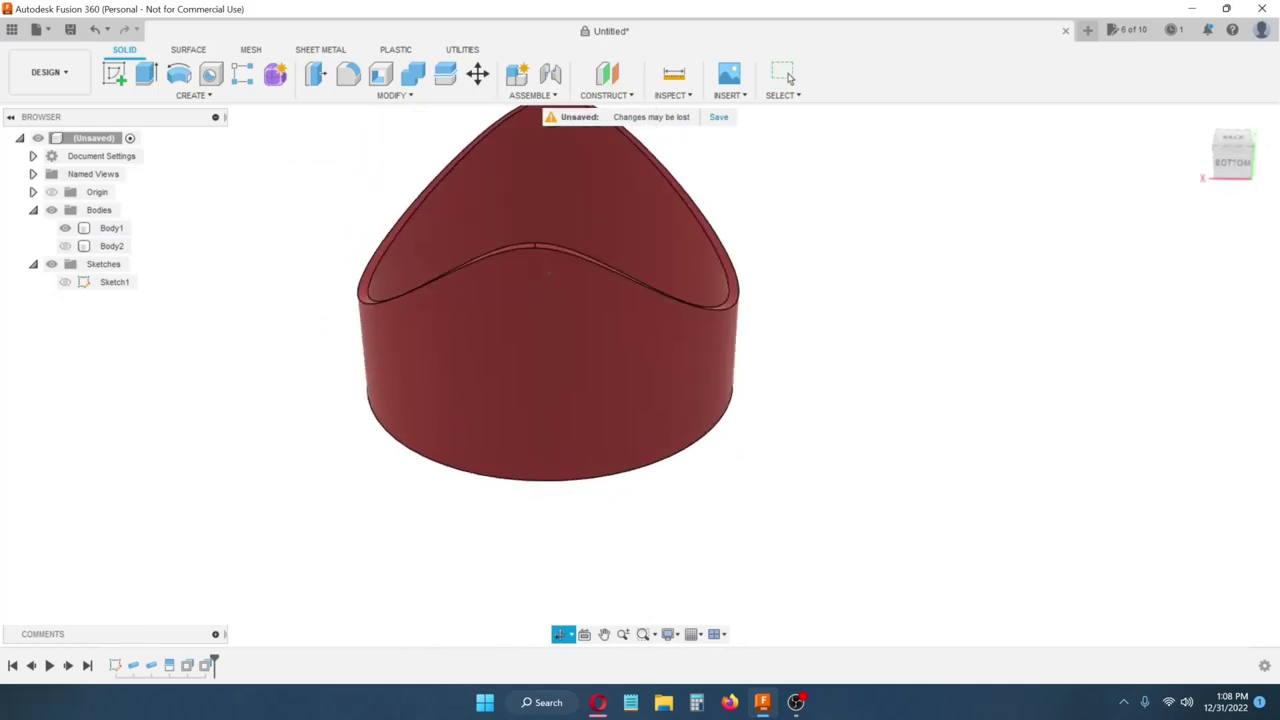
{"action": "left_click", "coordinate": [788, 76]}
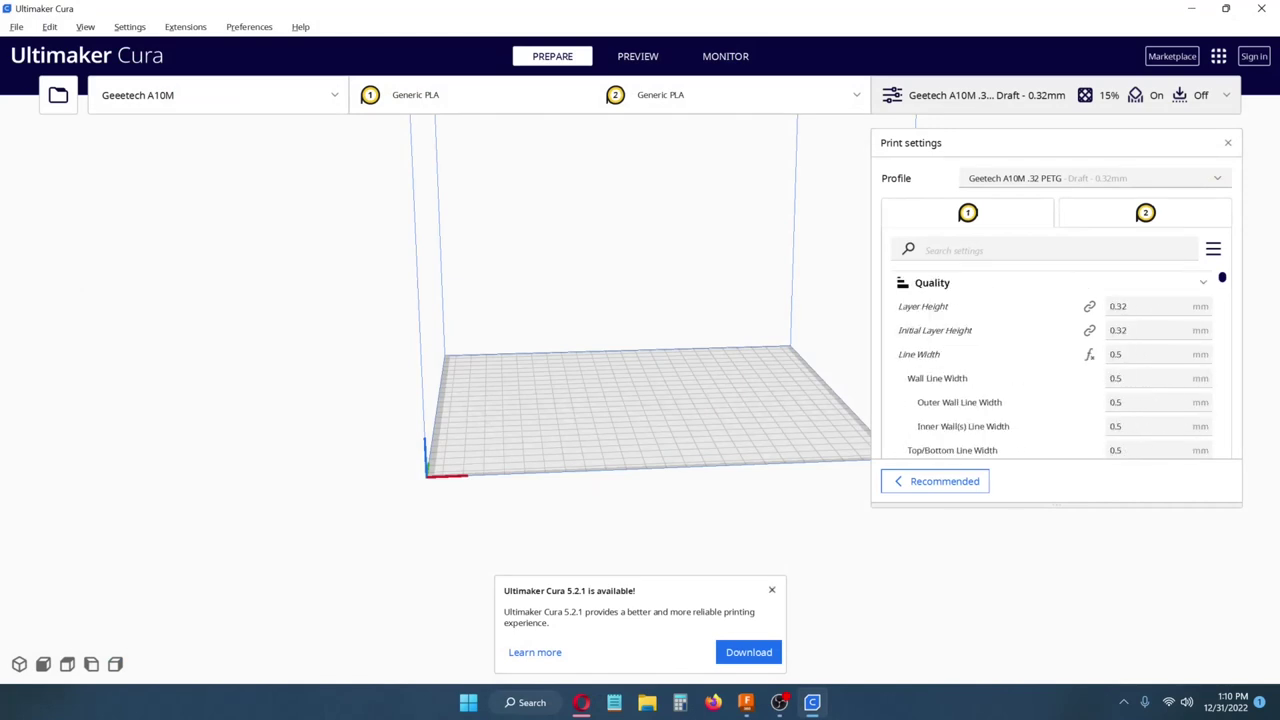
{"action": "scroll", "coordinate": [640, 350], "scroll_direction": "down", "scroll_amount": 5}
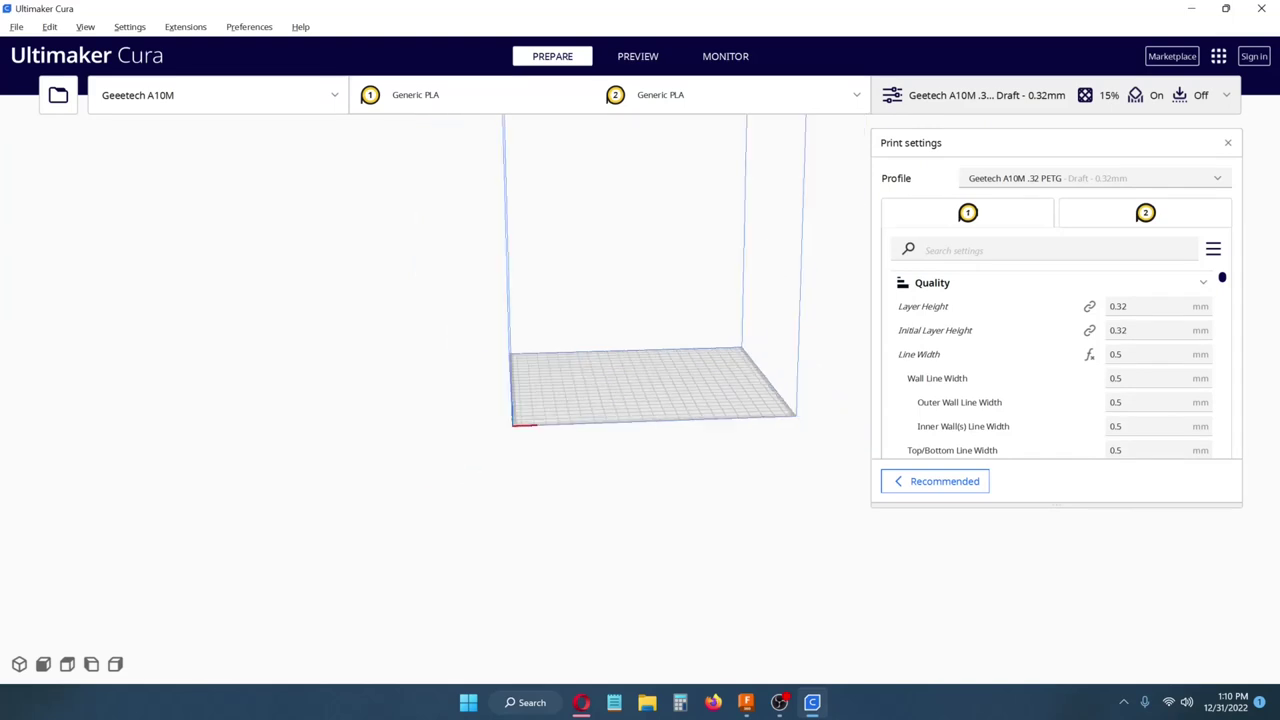
{"action": "scroll", "coordinate": [640, 350], "scroll_direction": "up", "scroll_amount": 1}
{"action": "middle_click_drag", "start_coordinate": [640, 350], "coordinate": [616, 427]}
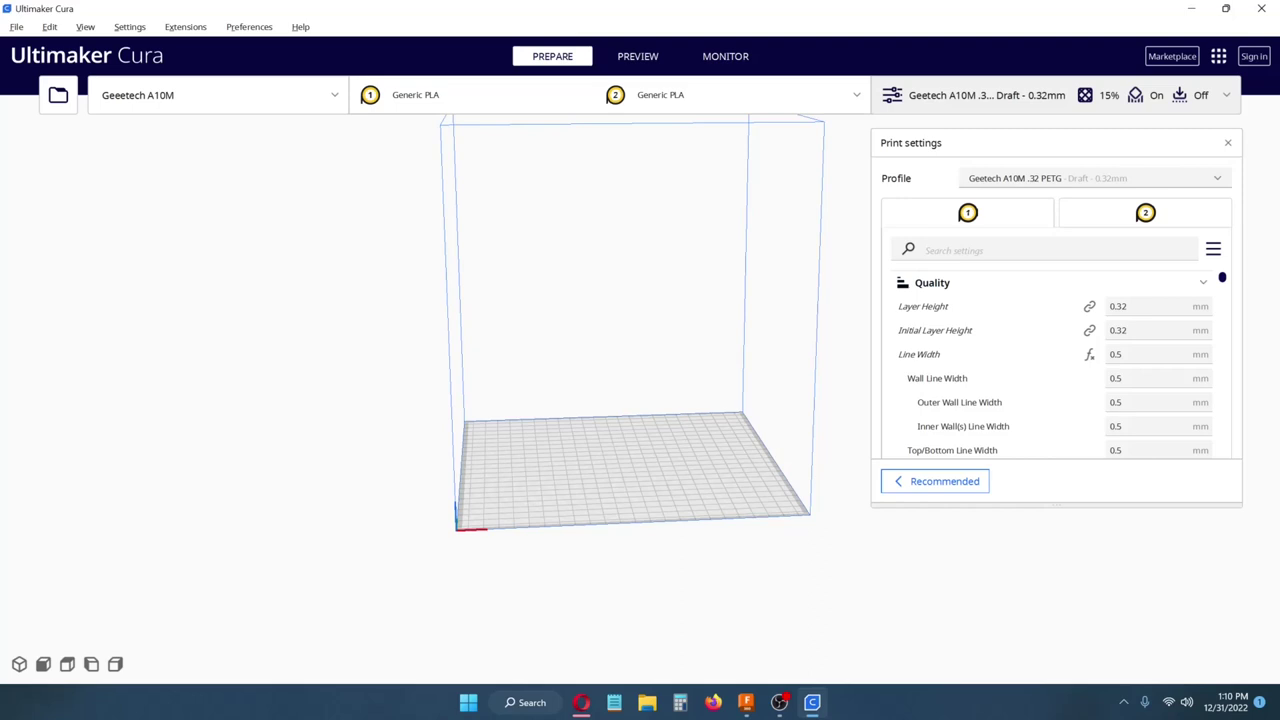
{"action": "scroll", "coordinate": [635, 340], "scroll_direction": "down", "scroll_amount": 3}
{"action": "scroll", "coordinate": [635, 340], "scroll_direction": "up", "scroll_amount": 5}
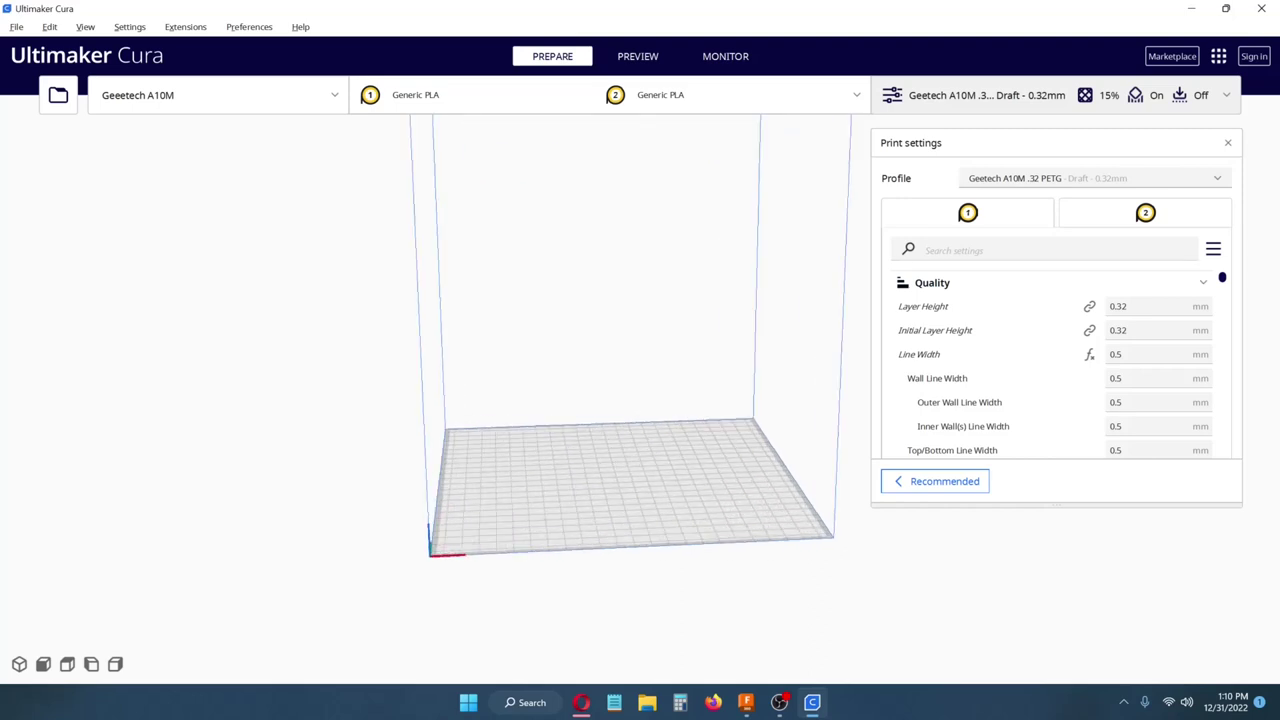
{"action": "scroll", "coordinate": [625, 350], "scroll_direction": "up", "scroll_amount": 2}
{"action": "scroll", "coordinate": [600, 350], "scroll_direction": "up", "scroll_amount": 3}
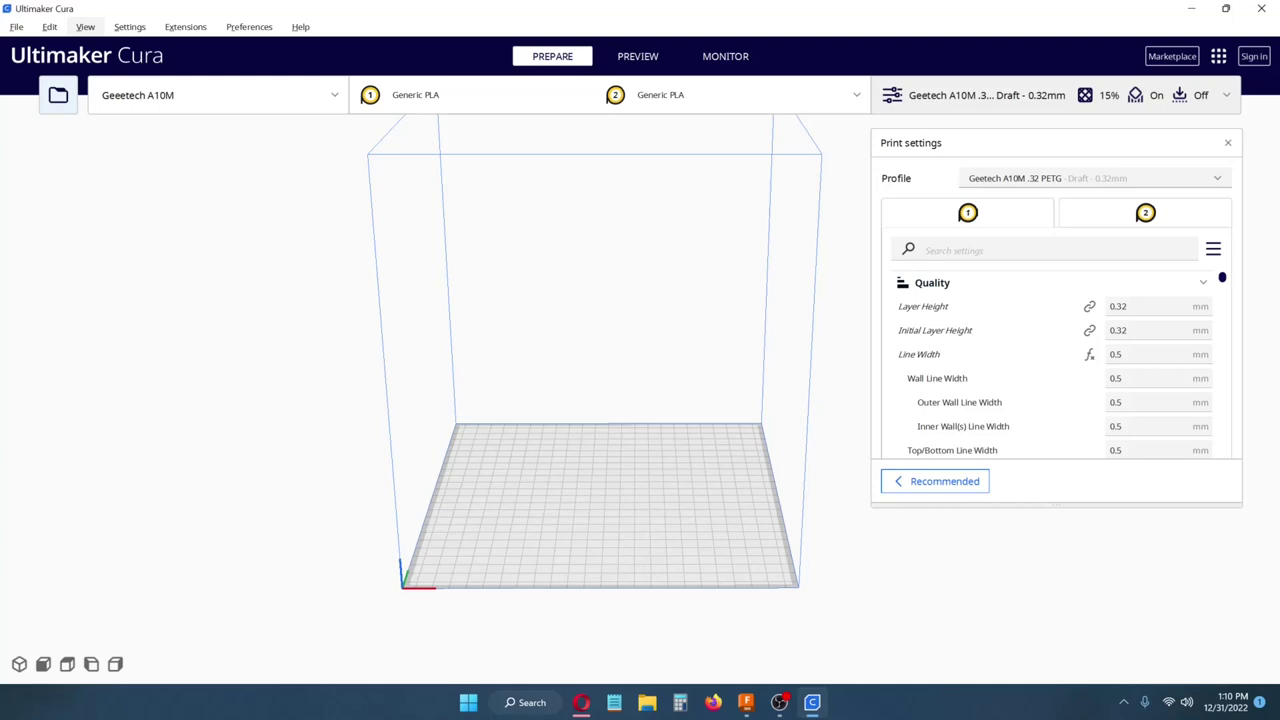
Load the file 3inchcope v1.stl from the Desktop onto the empty build plate.
{"action": "middle_click_drag", "start_coordinate": [560, 340], "coordinate": [554, 365]}
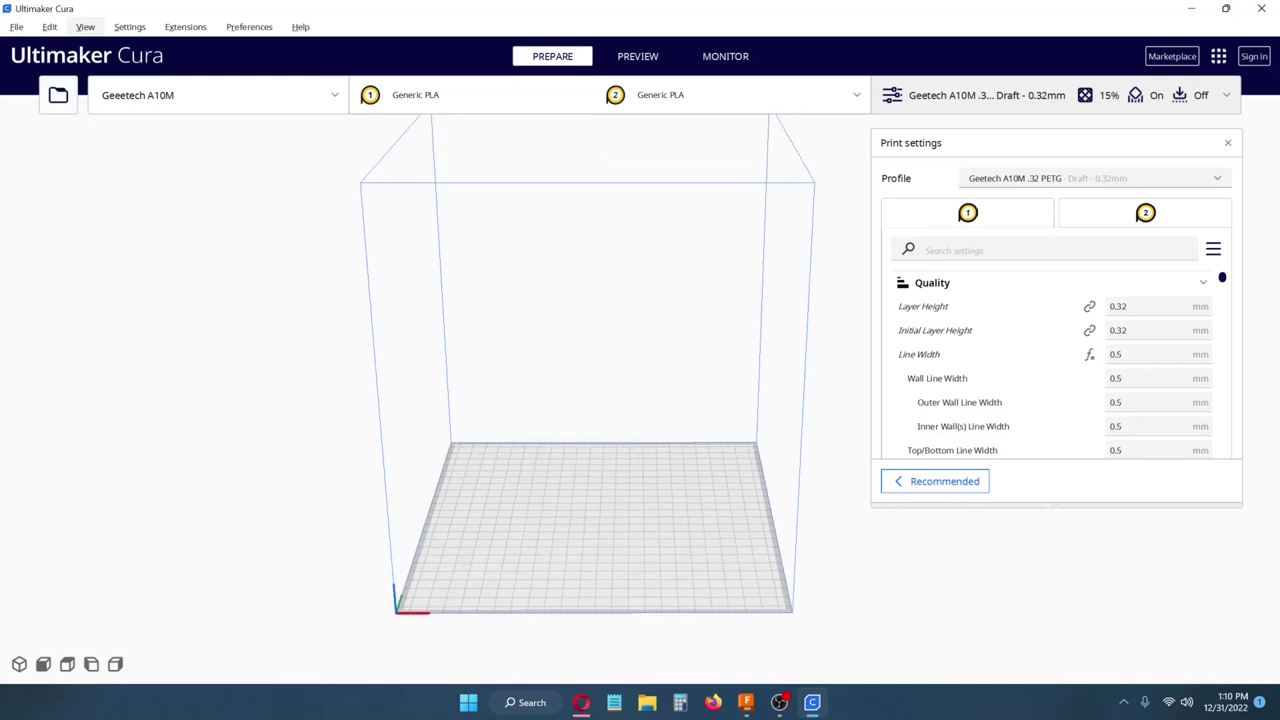
{"action": "left_click", "coordinate": [58, 95]}
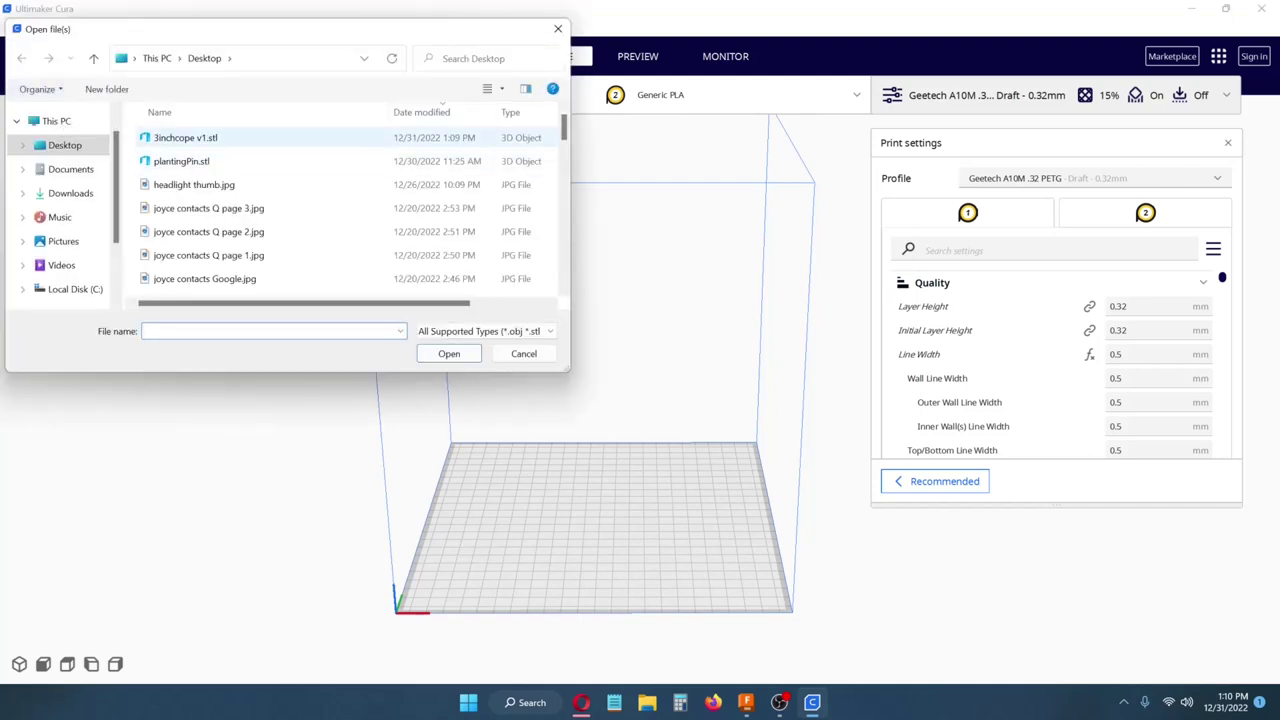
{"action": "left_click", "coordinate": [185, 137]}
{"action": "key", "text": "Return"}
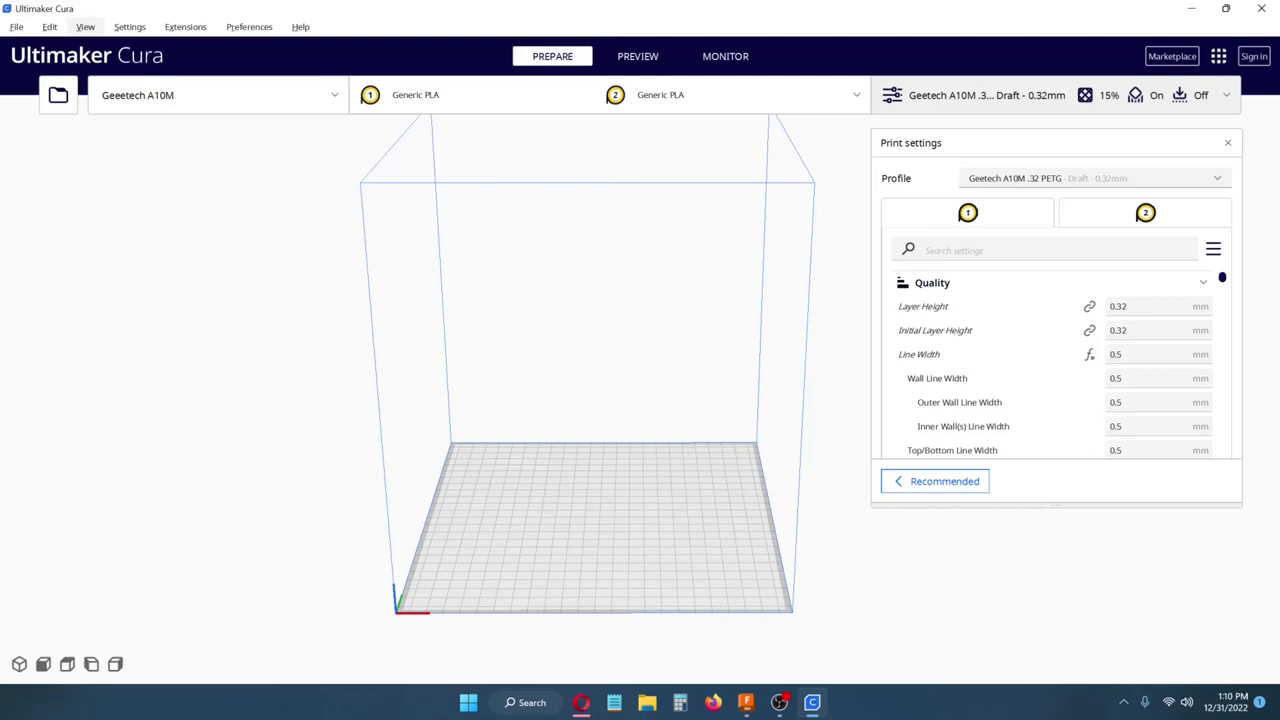
{"action": "right_click_drag", "start_coordinate": [700, 350], "coordinate": [493, 343]}
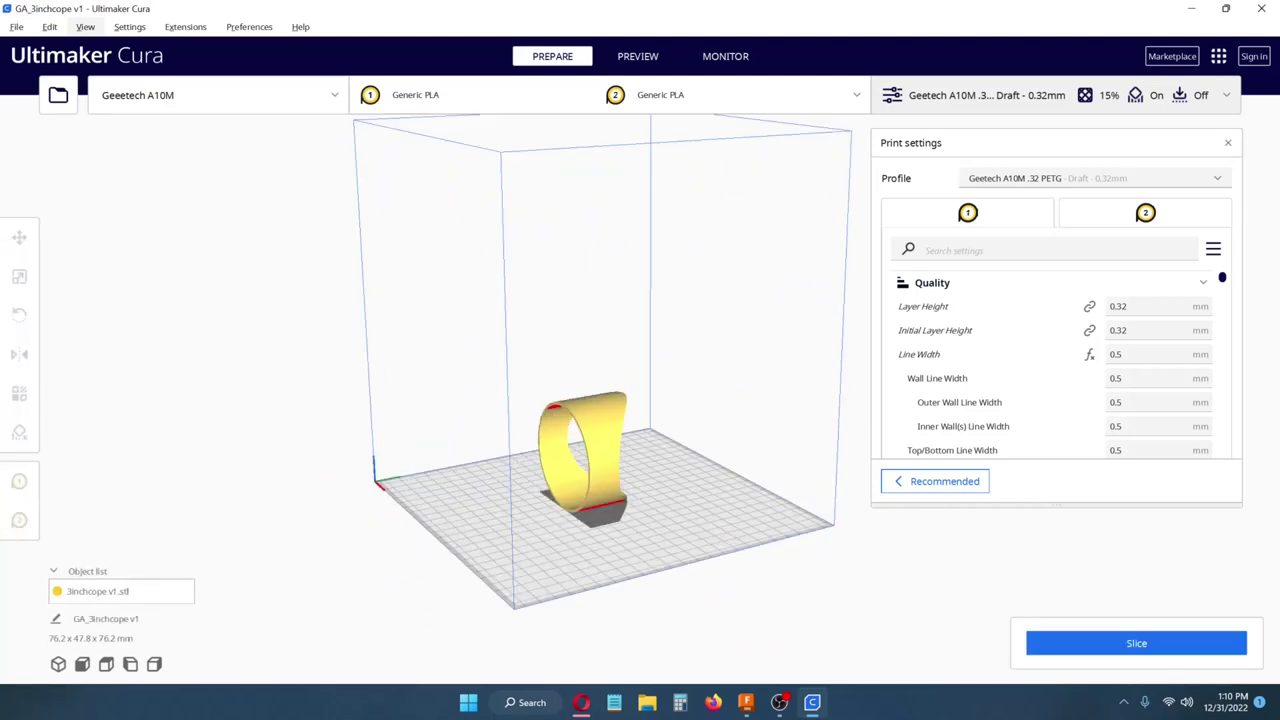
Rotate the pipe model a quarter turn about the X axis so its flat end rests on the build plate, saddle cut facing up.
{"action": "left_click", "coordinate": [602, 436]}
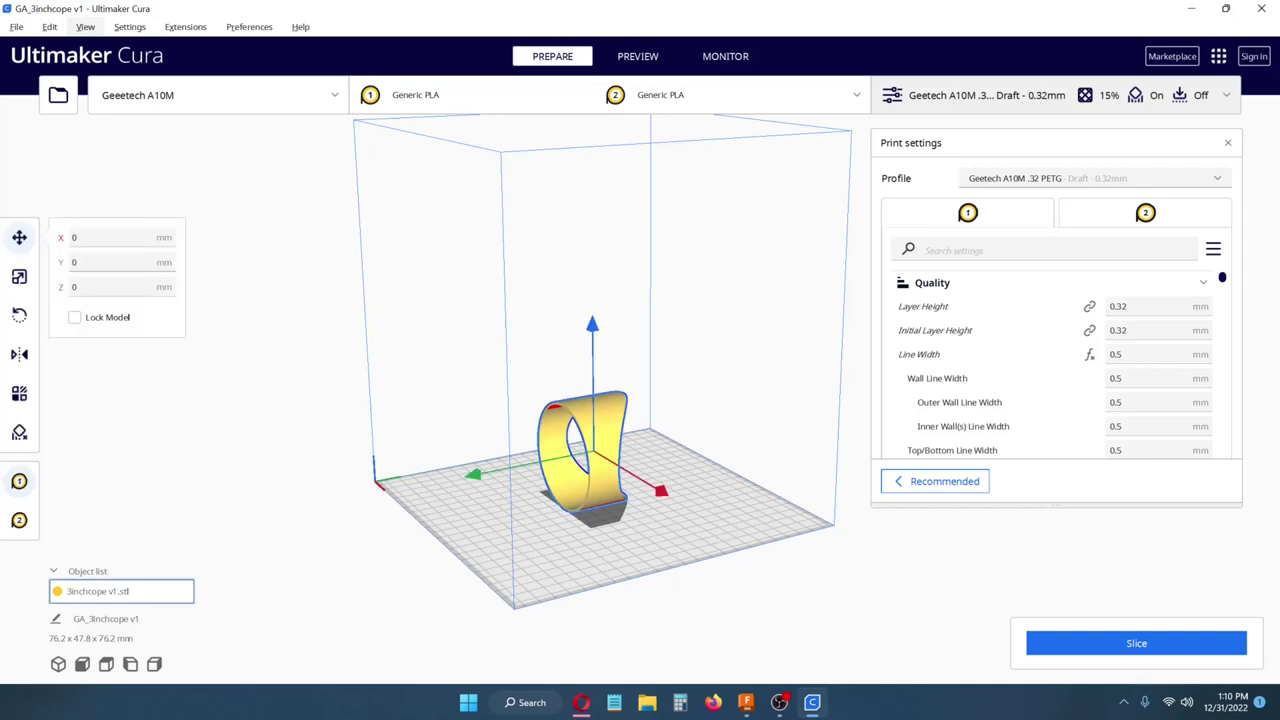
{"action": "key", "text": "r"}
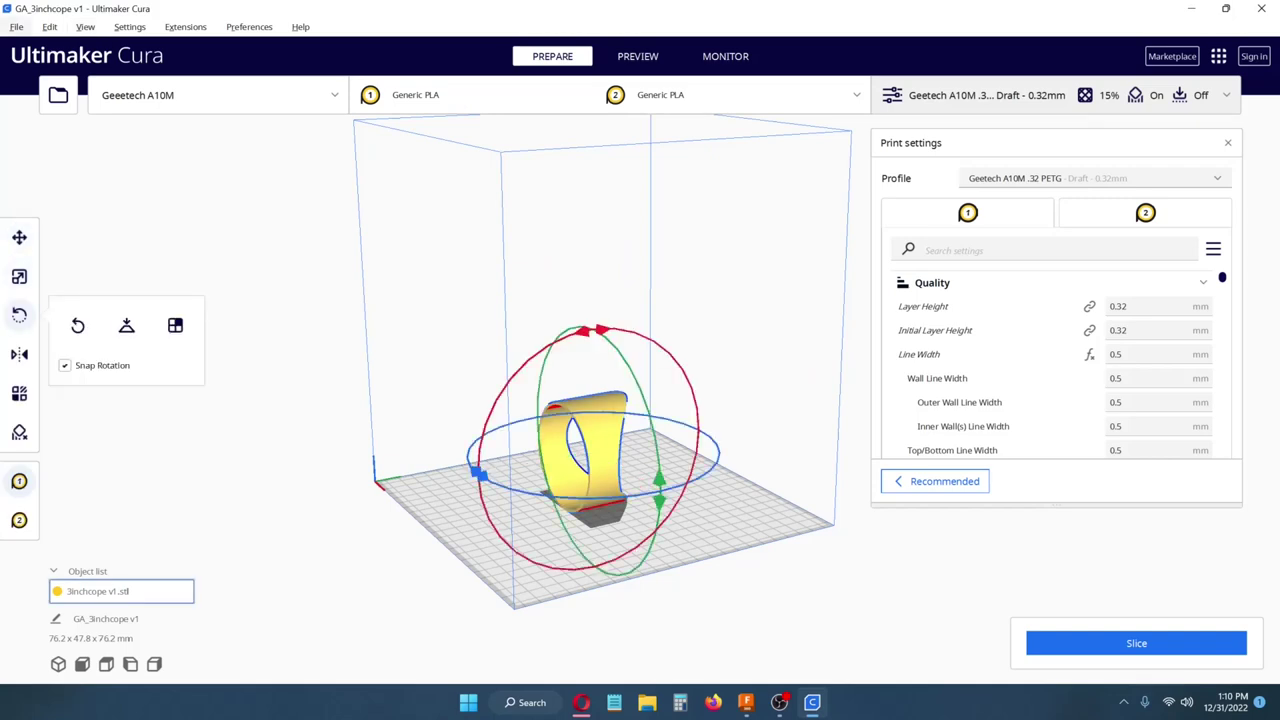
{"action": "left_click_drag", "start_coordinate": [650, 340], "coordinate": [500, 527]}
{"action": "right_click_drag", "start_coordinate": [500, 527], "coordinate": [687, 547]}
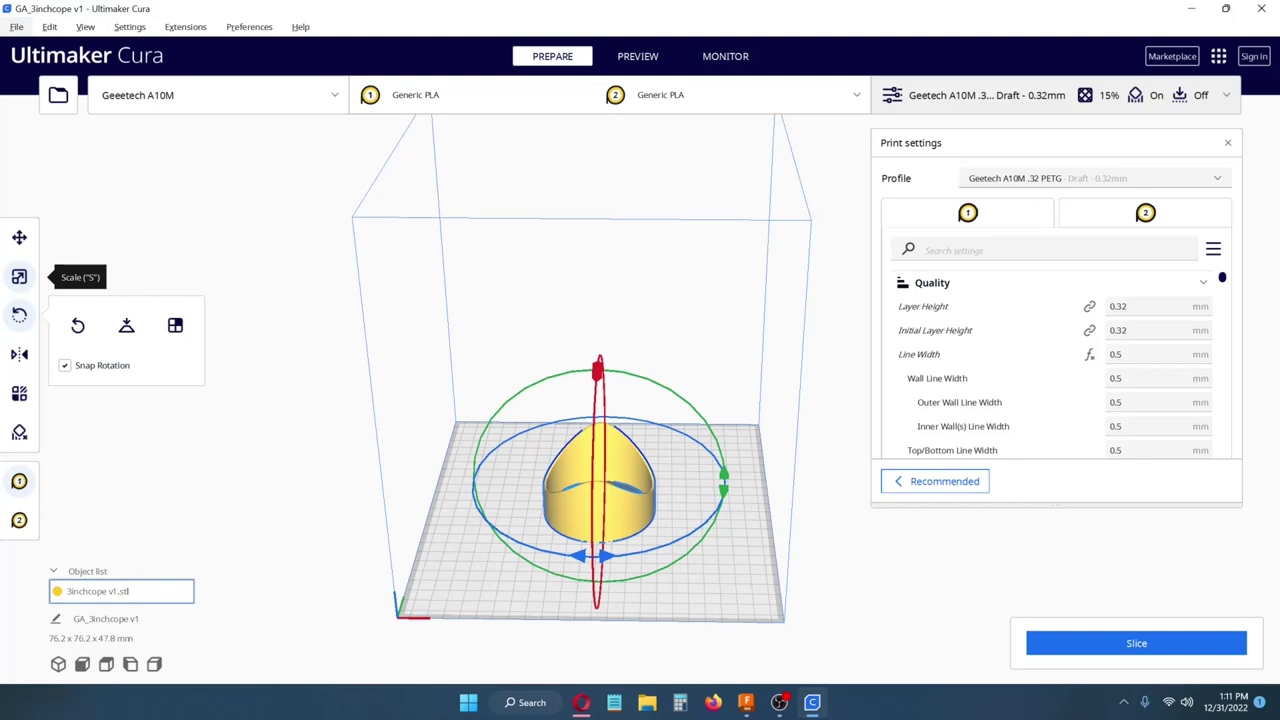
Open the pipe model's X size for editing with the Scale tool.
{"action": "left_click", "coordinate": [19, 277]}
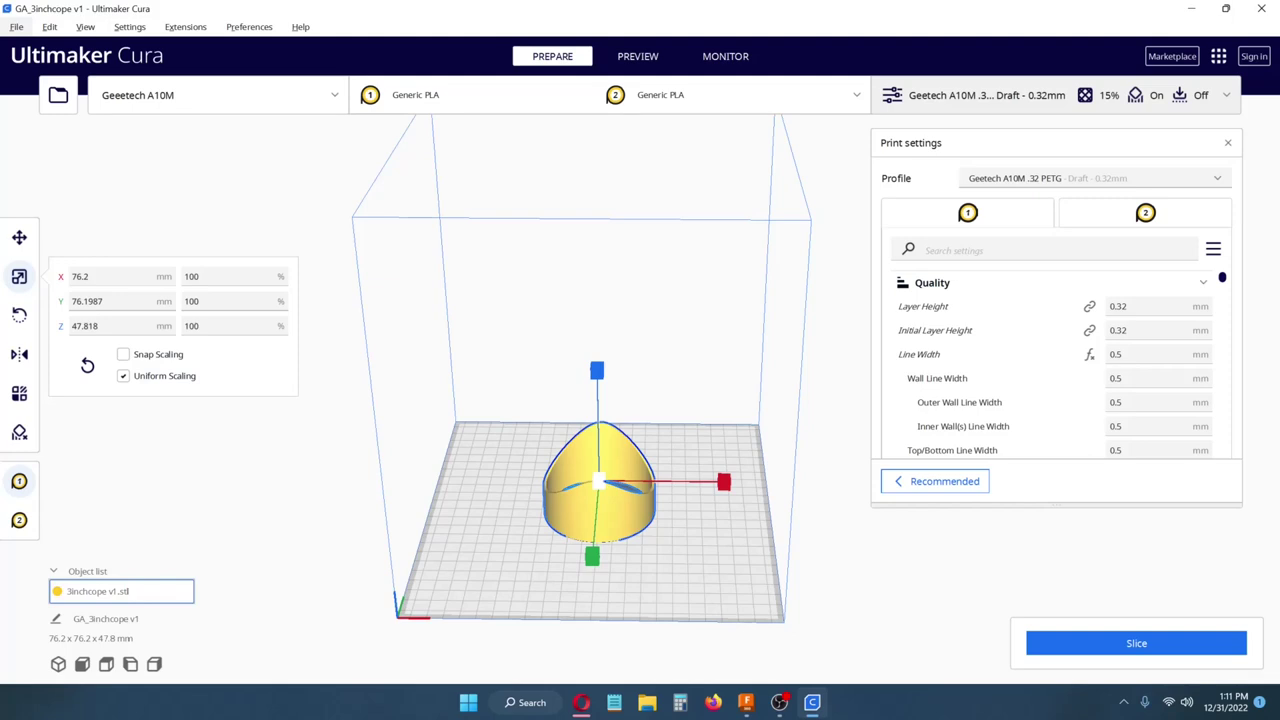
{"action": "left_click", "coordinate": [92, 277]}
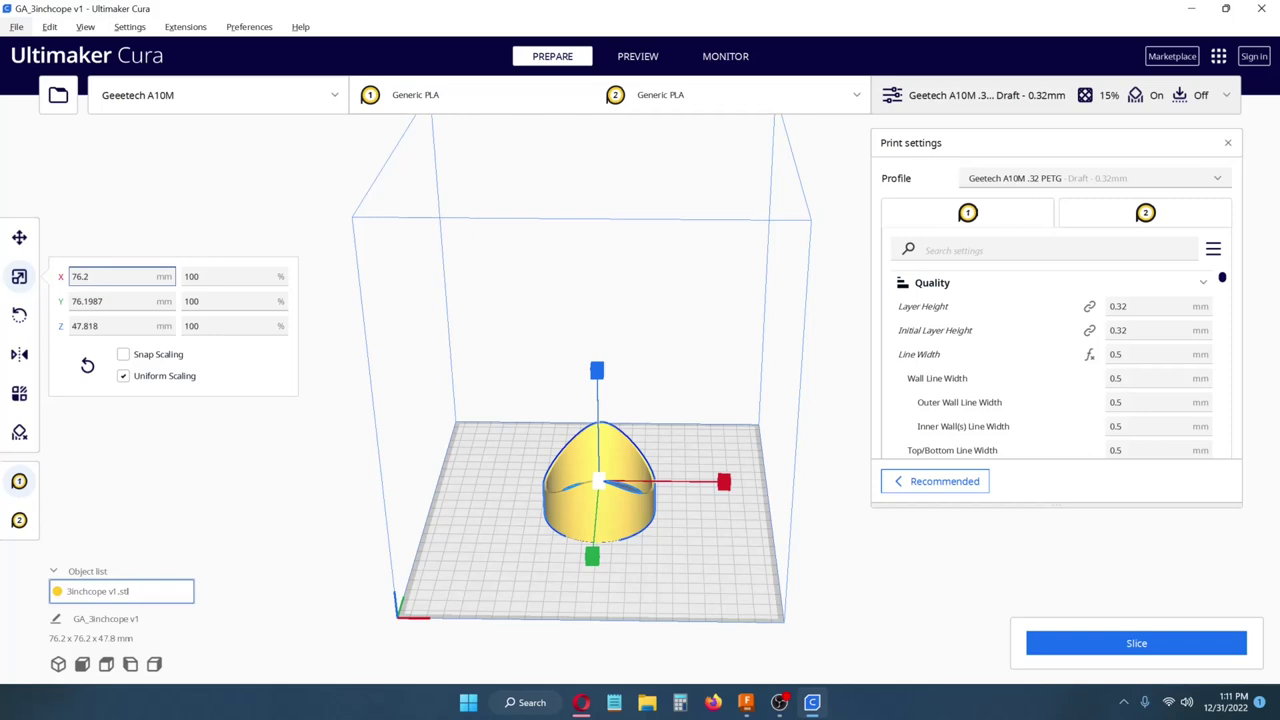